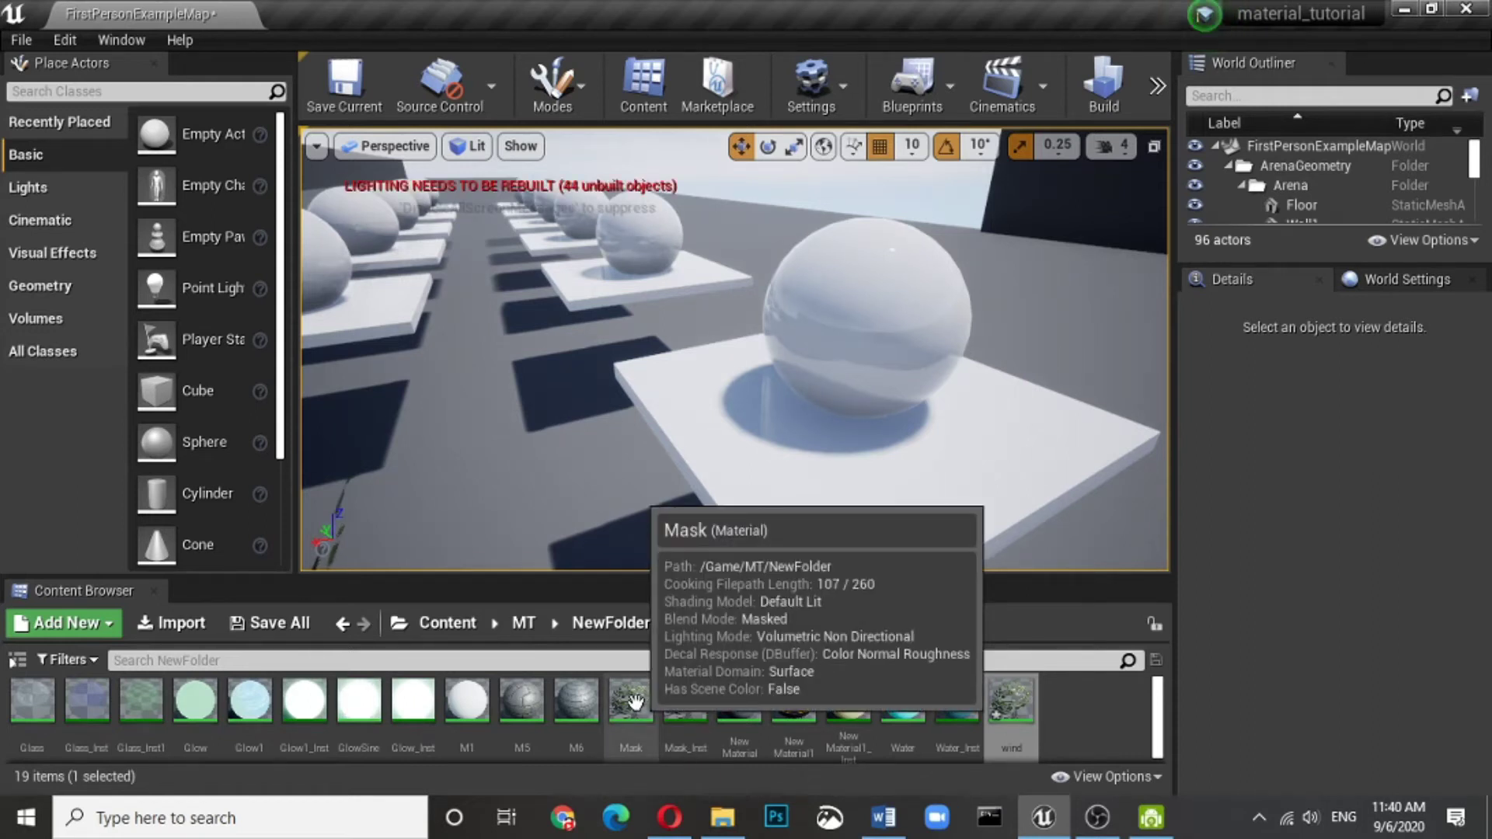
Duplicate the Mask material in the MT folder and rename the copy Wind
{"action": "right_click", "coordinate": [631, 701]}
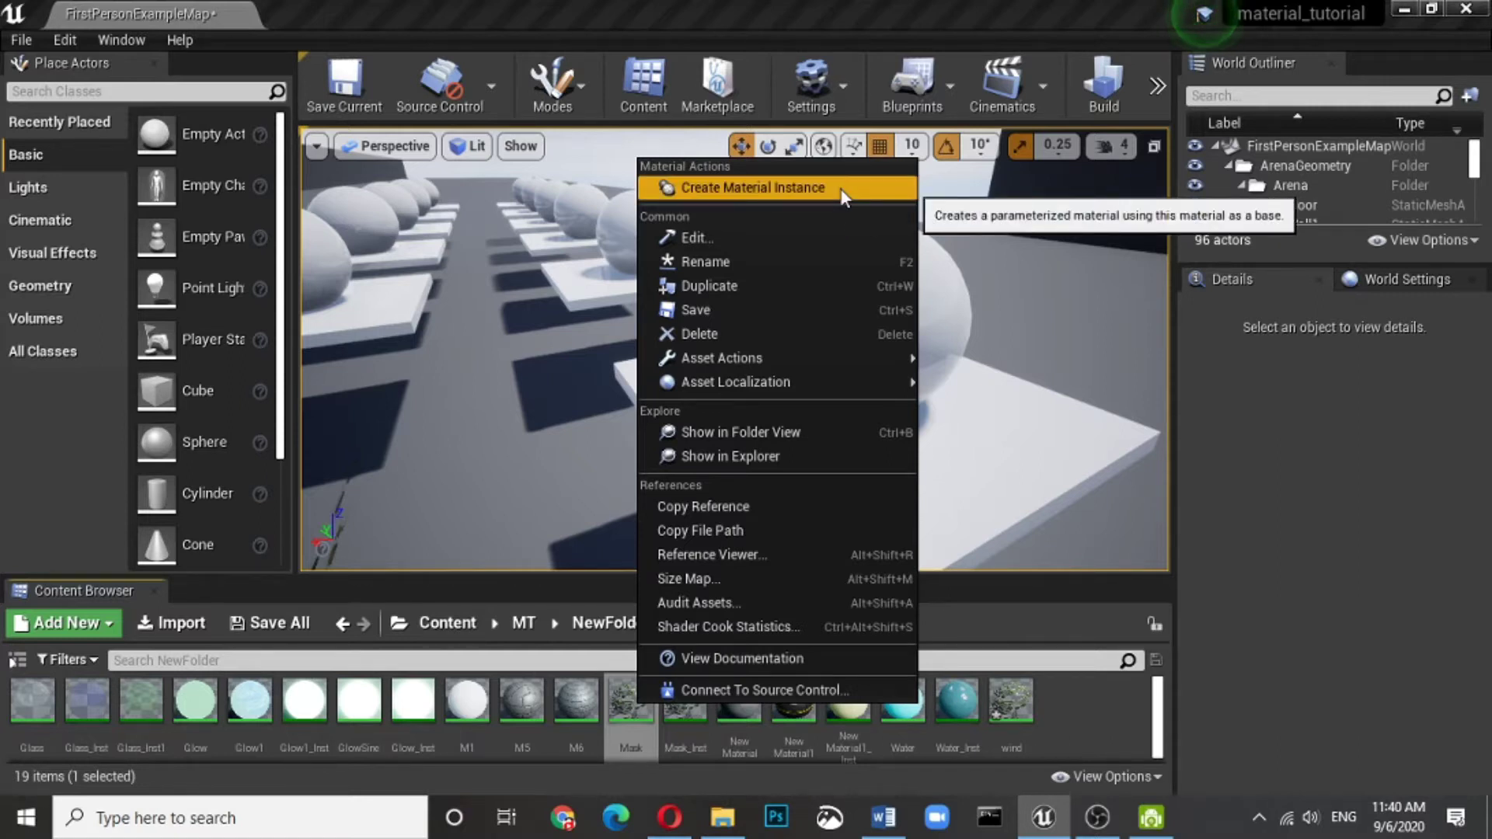
{"action": "left_click", "coordinate": [1086, 728]}
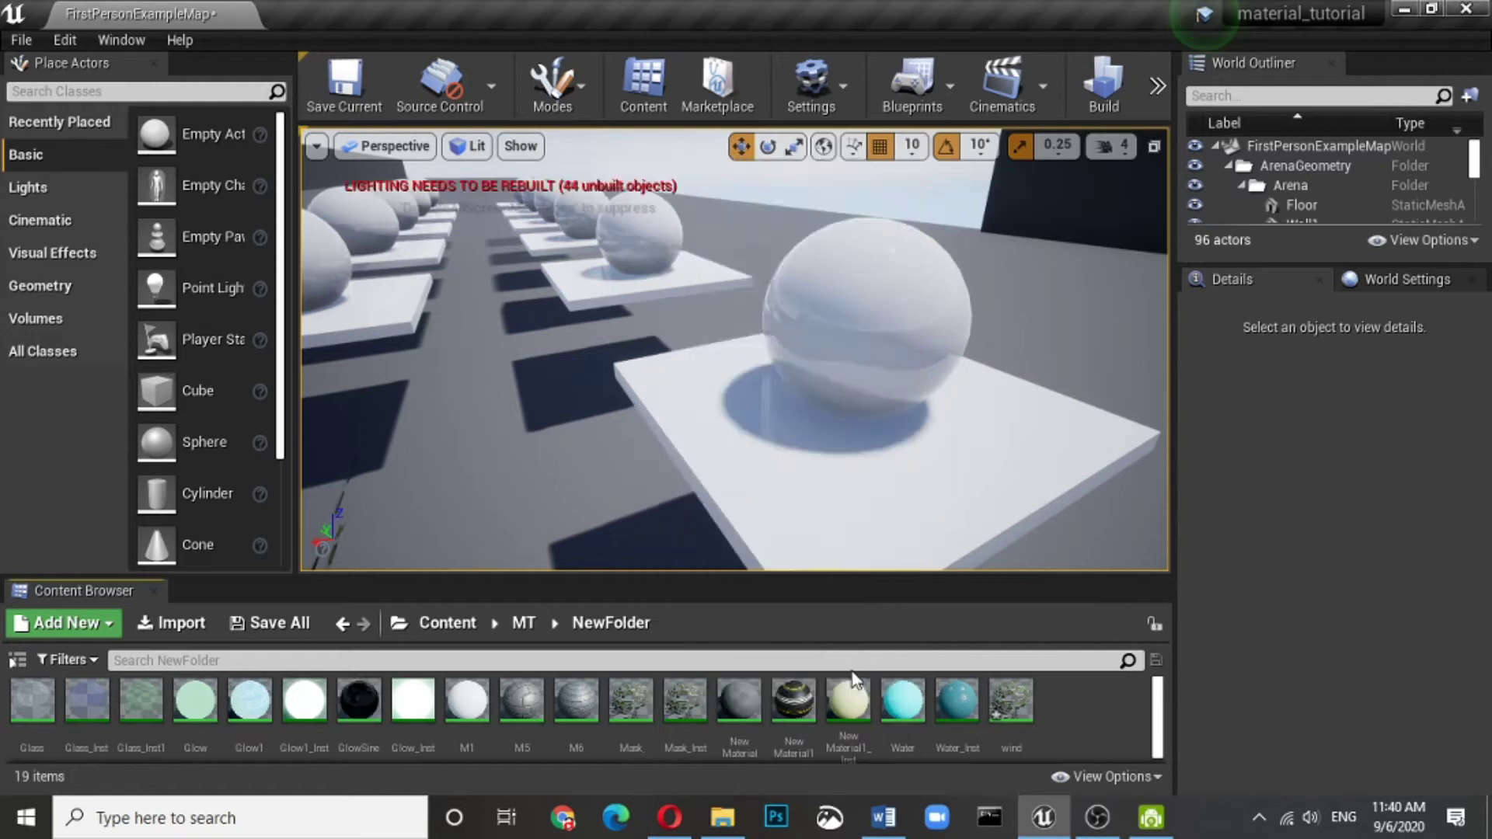
{"action": "left_click", "coordinate": [525, 626]}
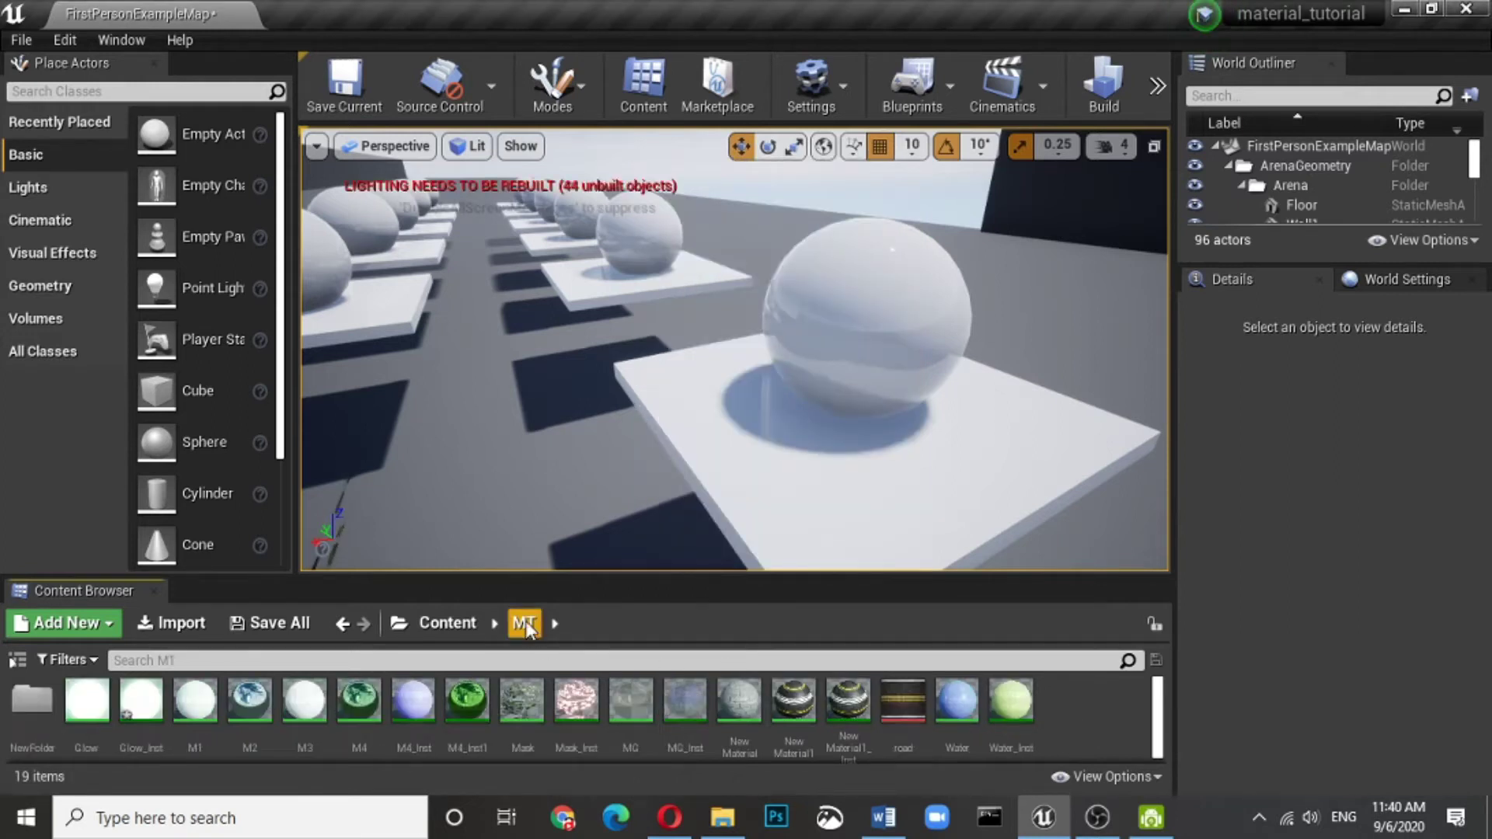
{"action": "right_click", "coordinate": [516, 705]}
{"action": "left_click", "coordinate": [655, 290]}
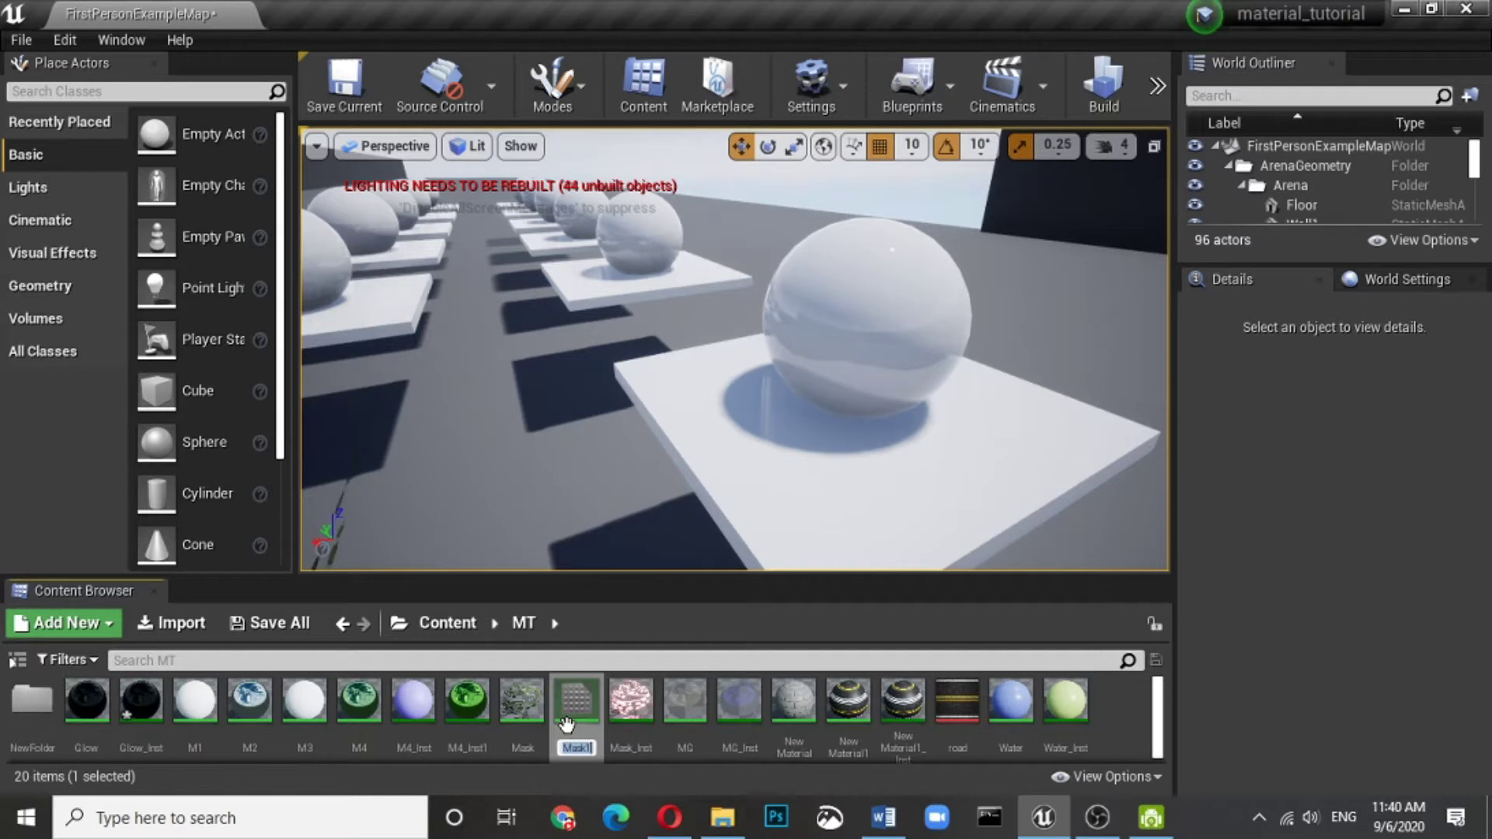
{"action": "type", "text": "Wind"}
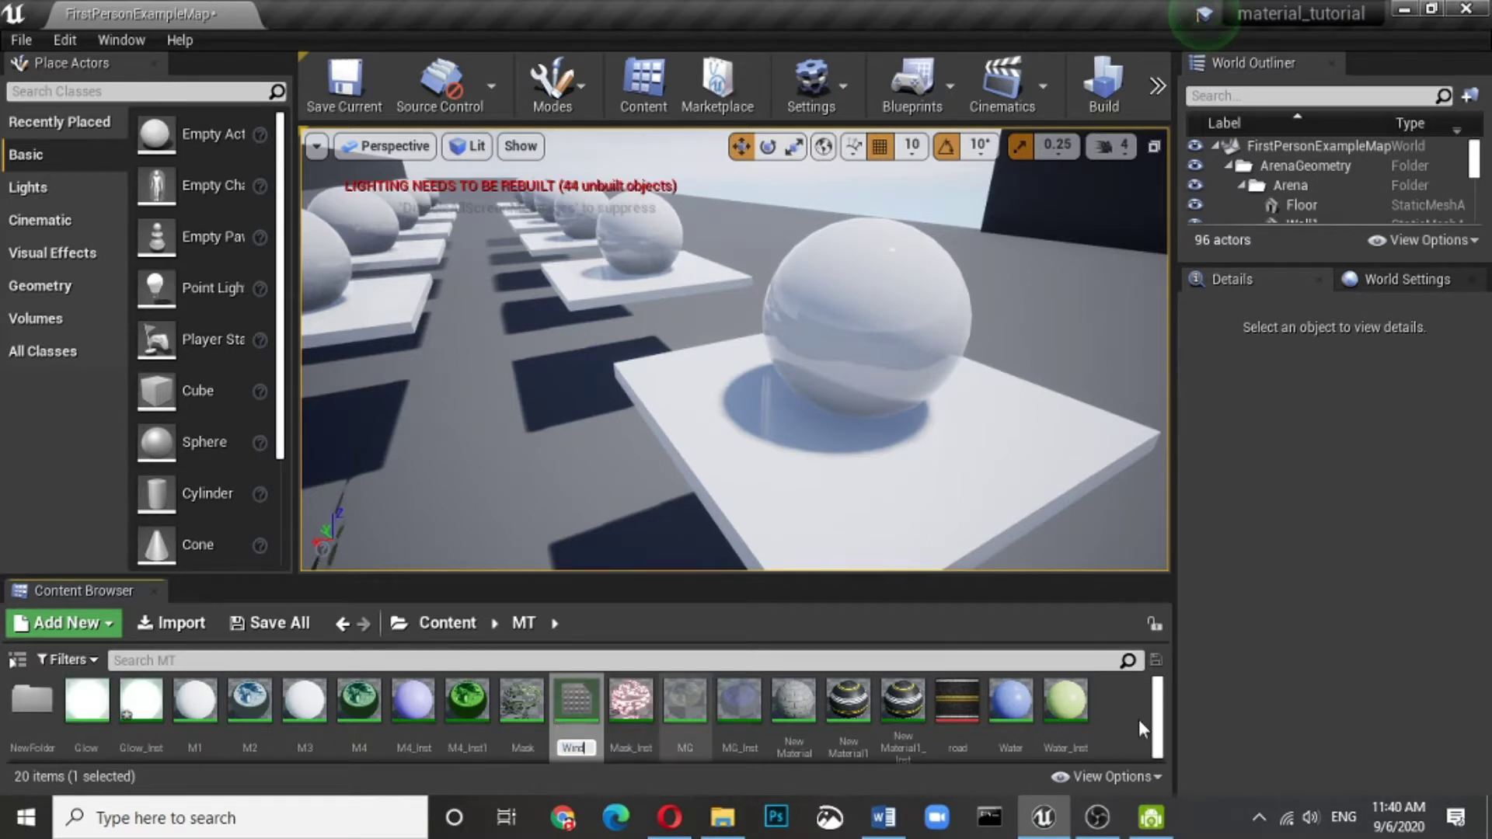
{"action": "key", "text": "Return"}
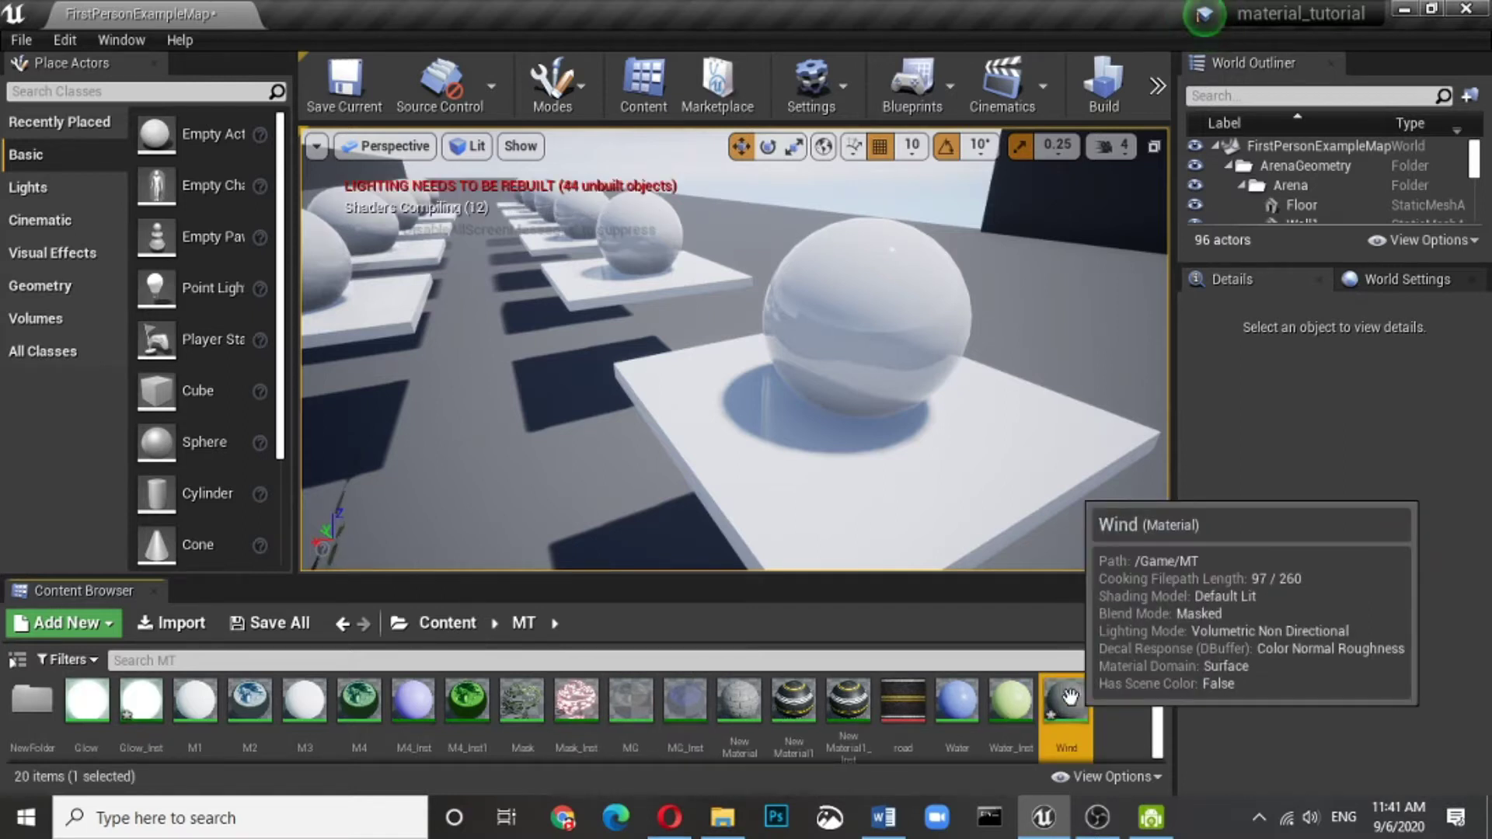
Dock the Wind editor beside the level and drag Wind onto the sphere in the viewport
{"action": "double_click", "coordinate": [1067, 700]}
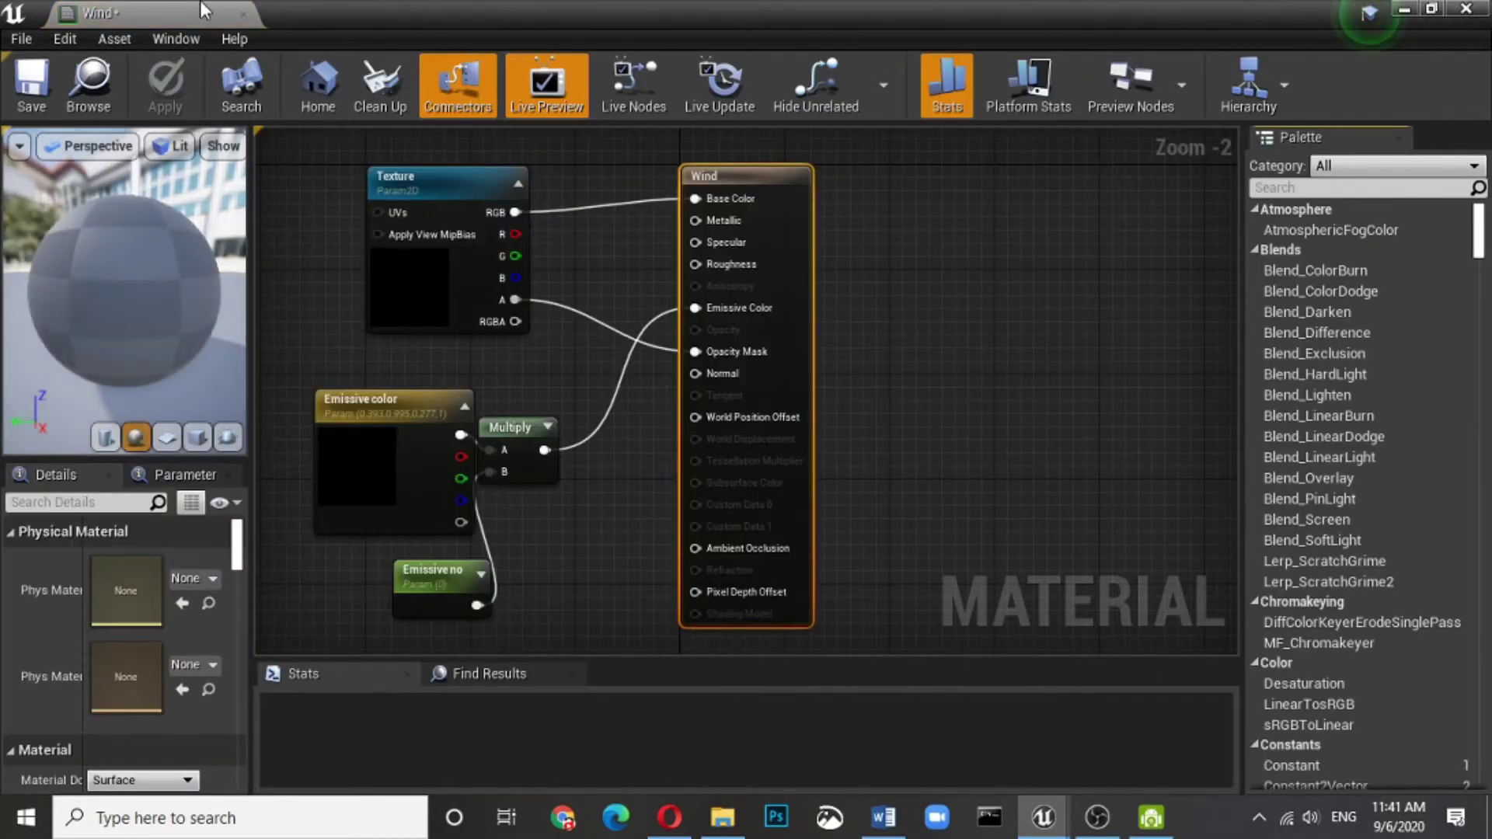
{"action": "left_click_drag", "start_coordinate": [146, 17], "coordinate": [381, 22]}
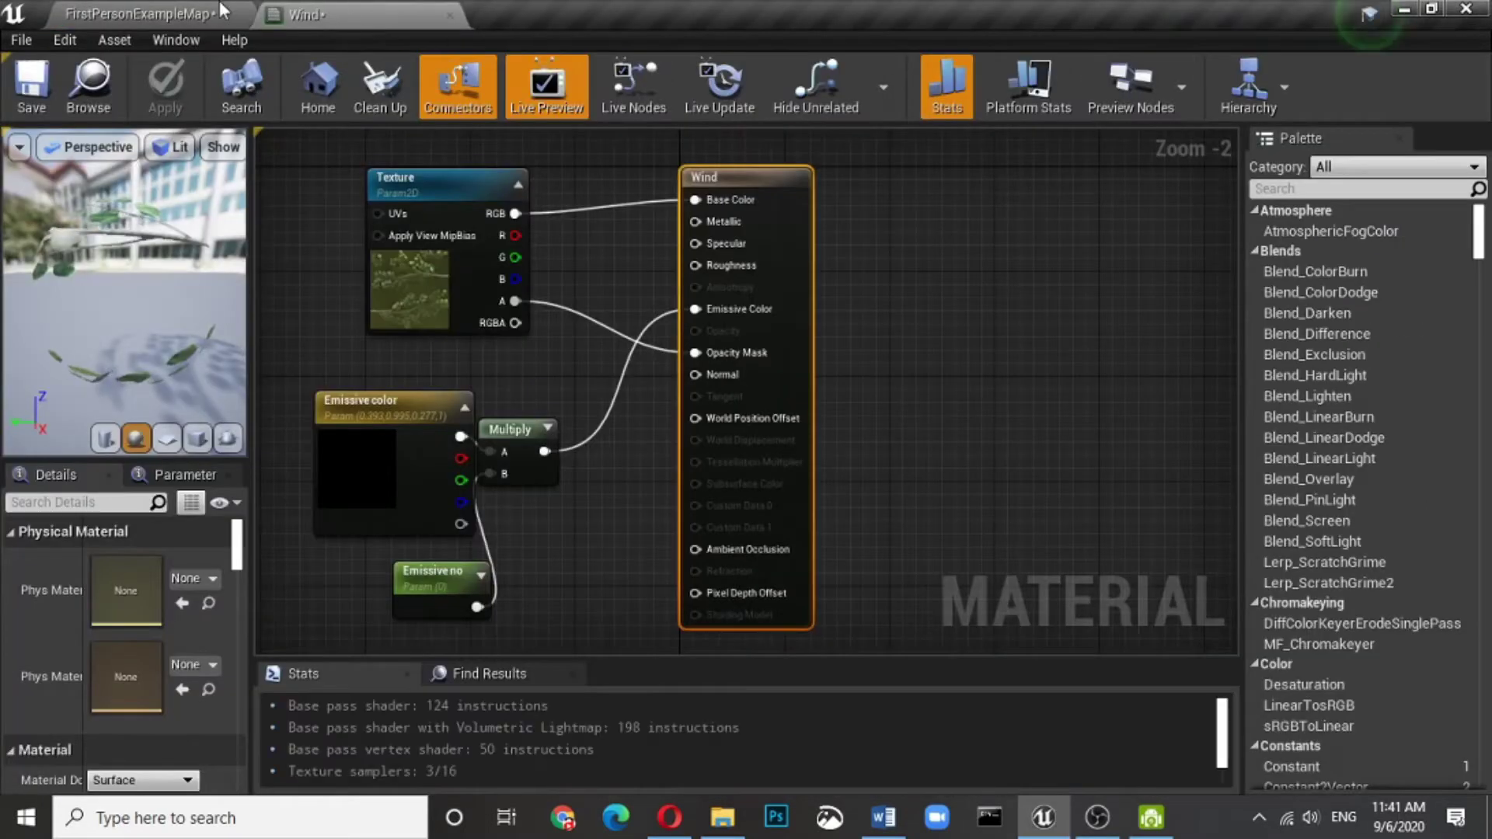
{"action": "left_click", "coordinate": [190, 14]}
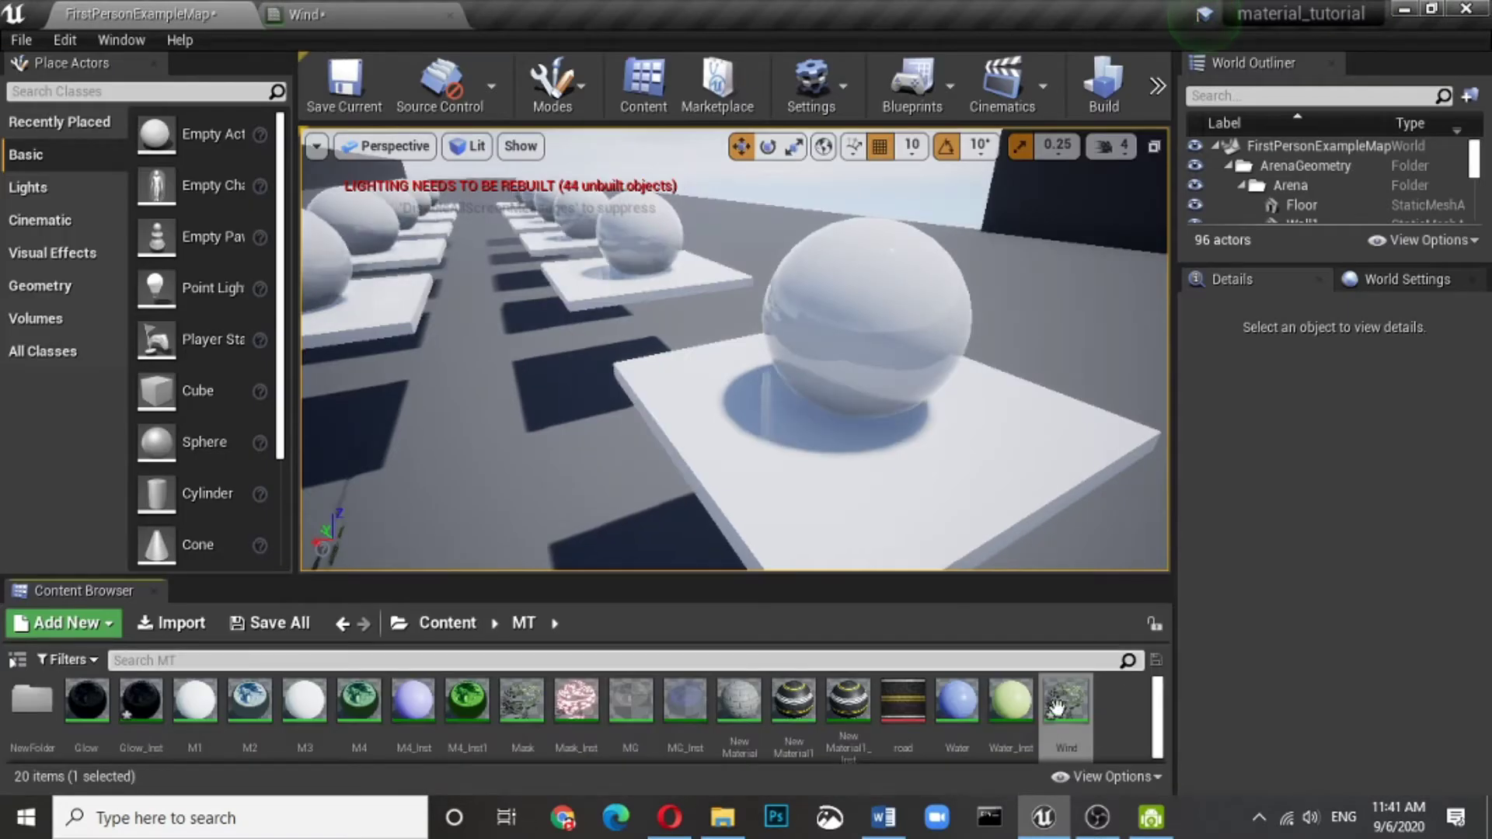
{"action": "left_click_drag", "start_coordinate": [1011, 580], "coordinate": [892, 350]}
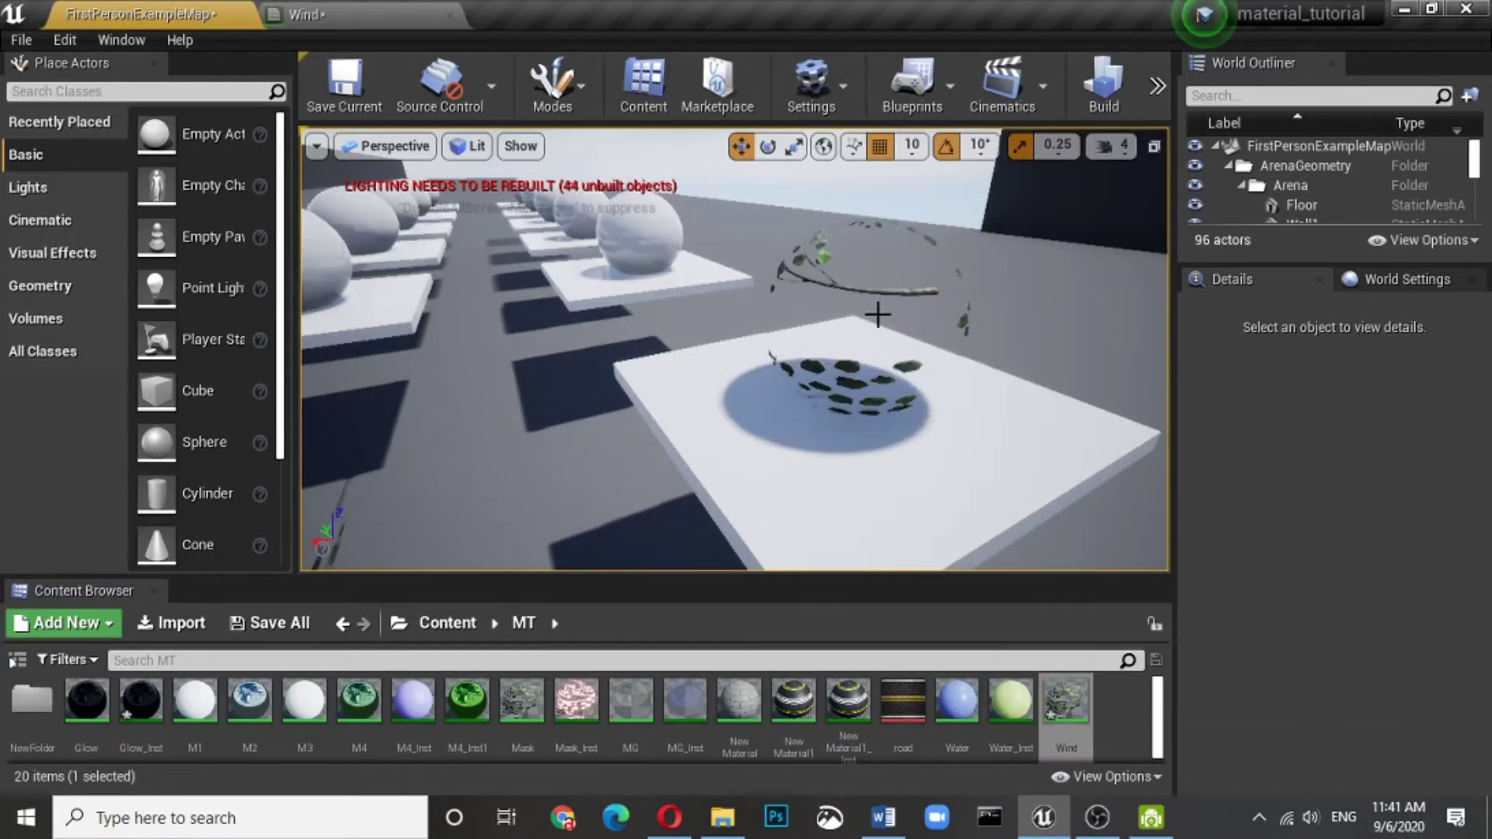
{"action": "left_click_drag", "start_coordinate": [1095, 718], "coordinate": [921, 500]}
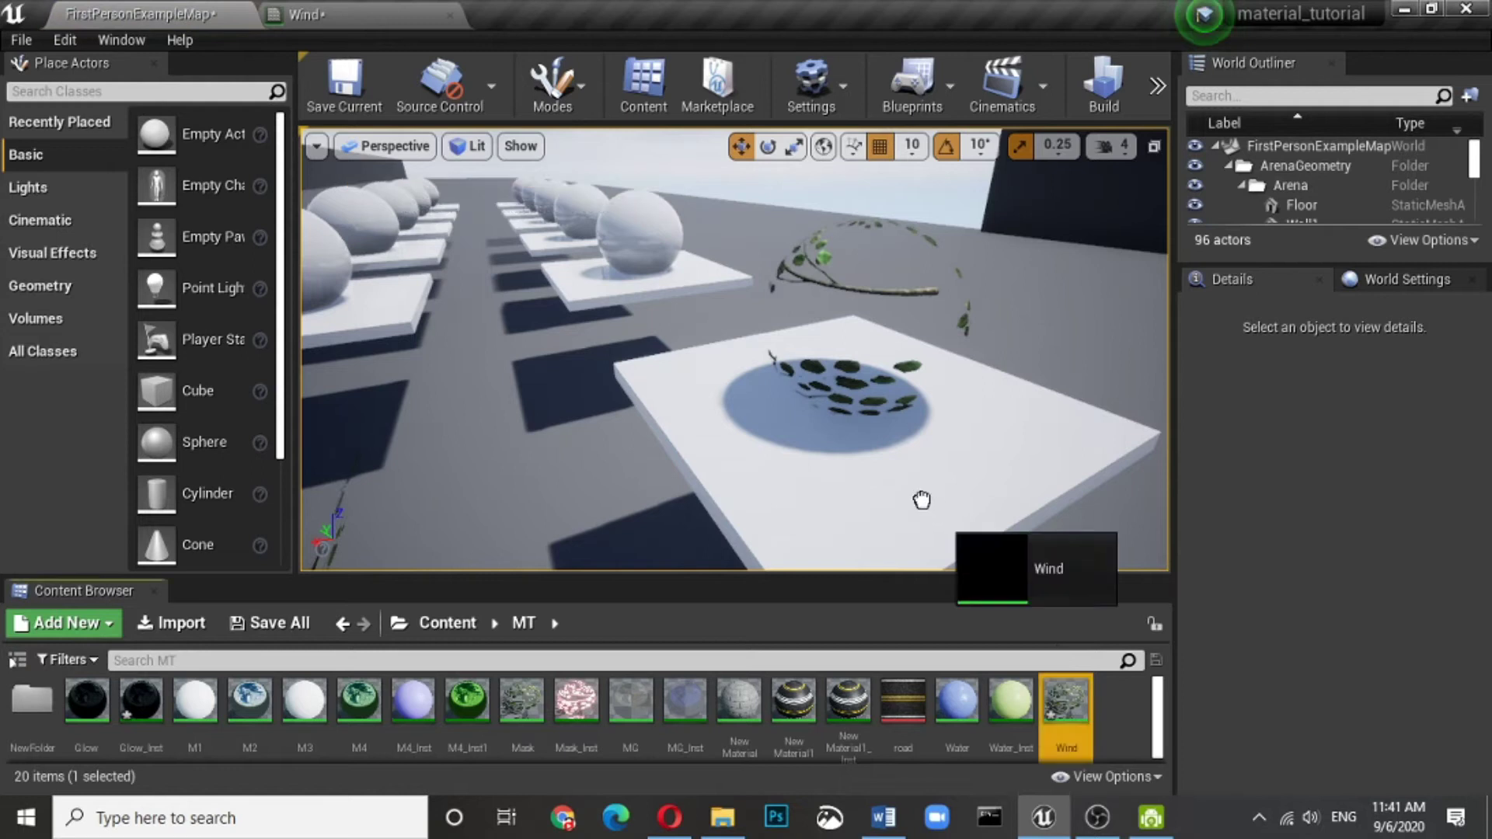
{"action": "mouse_move", "coordinate": [922, 501]}
{"action": "right_mouse_down"}
{"action": "mouse_move", "coordinate": [677, 513]}
{"action": "mouse_move", "coordinate": [931, 447]}
{"action": "right_mouse_up"}
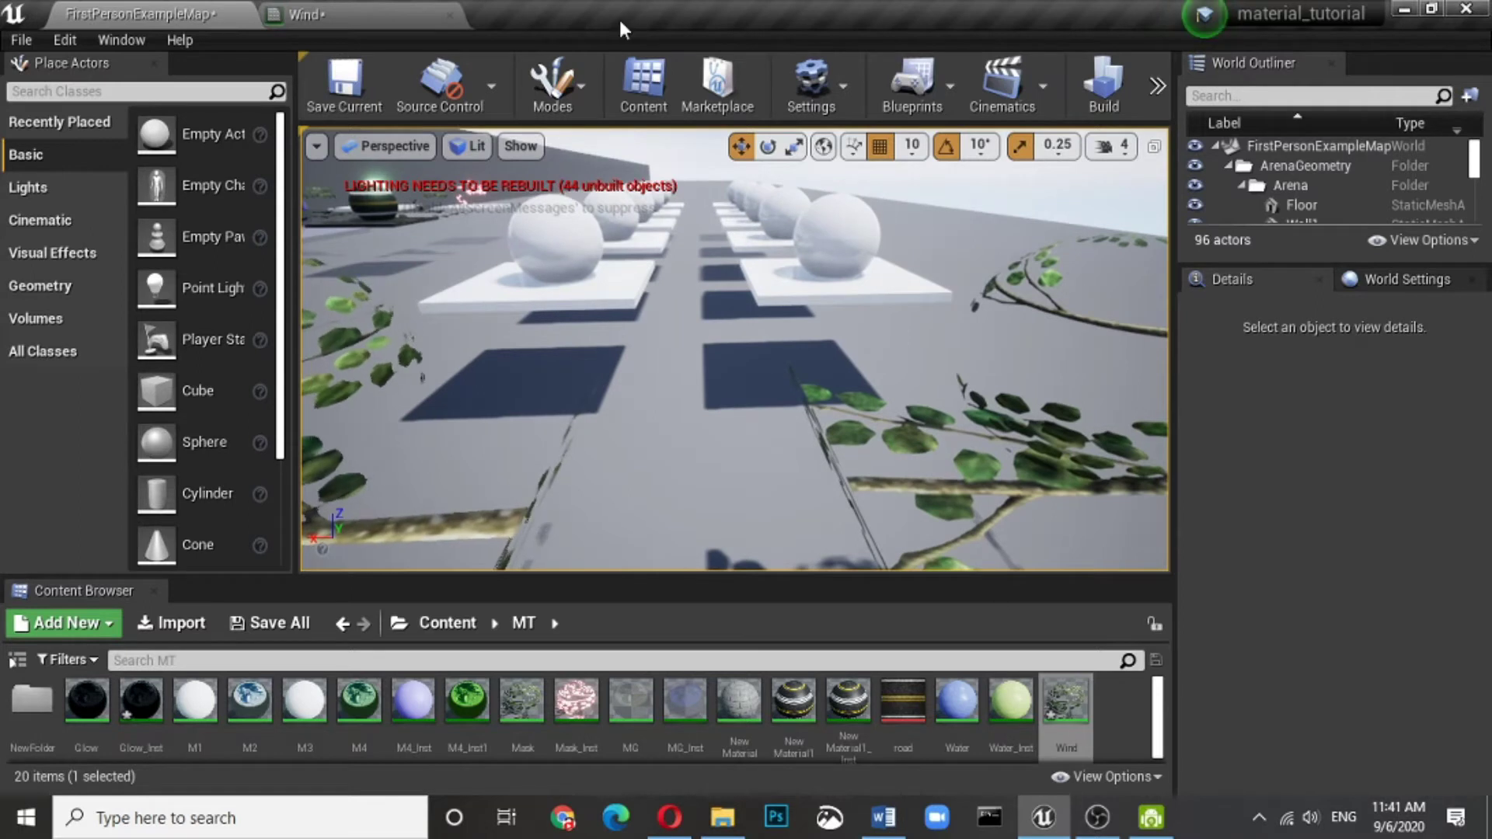
Move the result node right and regroup the Multiply, Emissive color and Emissive no nodes compactly
{"action": "left_click", "coordinate": [353, 10]}
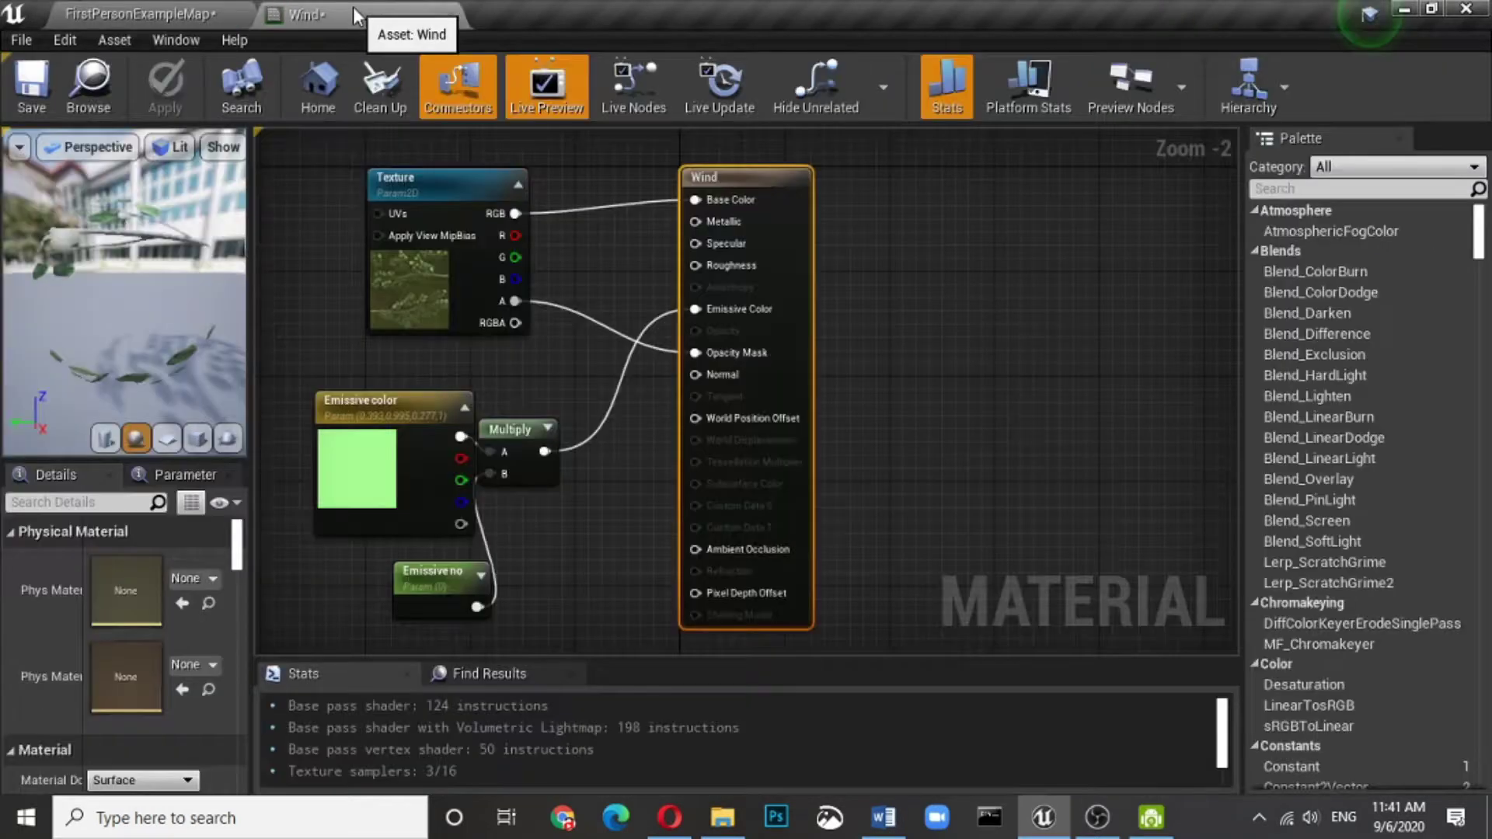
{"action": "left_click_drag", "start_coordinate": [771, 178], "coordinate": [901, 165]}
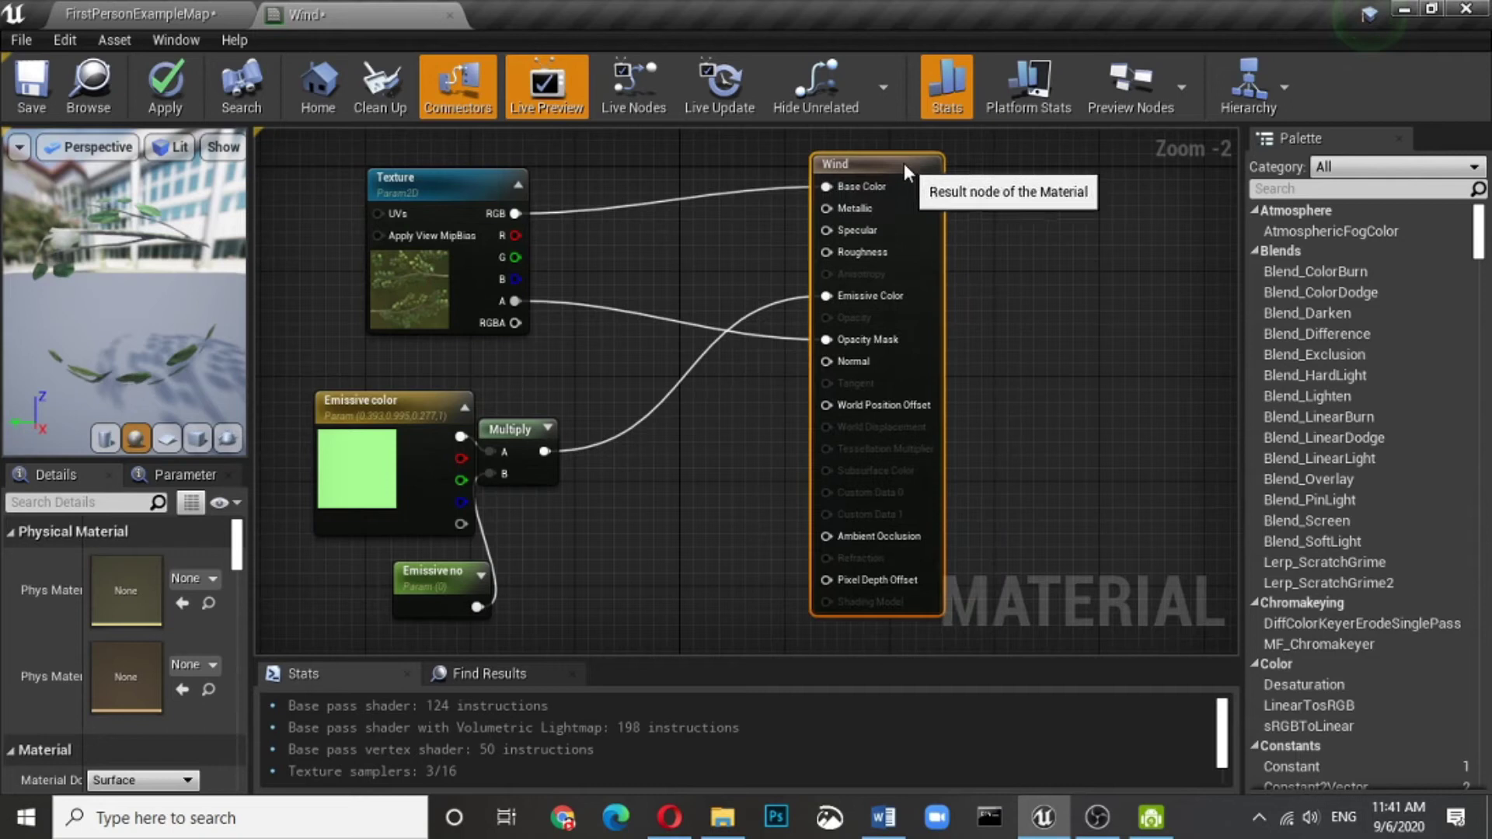
{"action": "left_click_drag", "start_coordinate": [509, 429], "coordinate": [621, 375]}
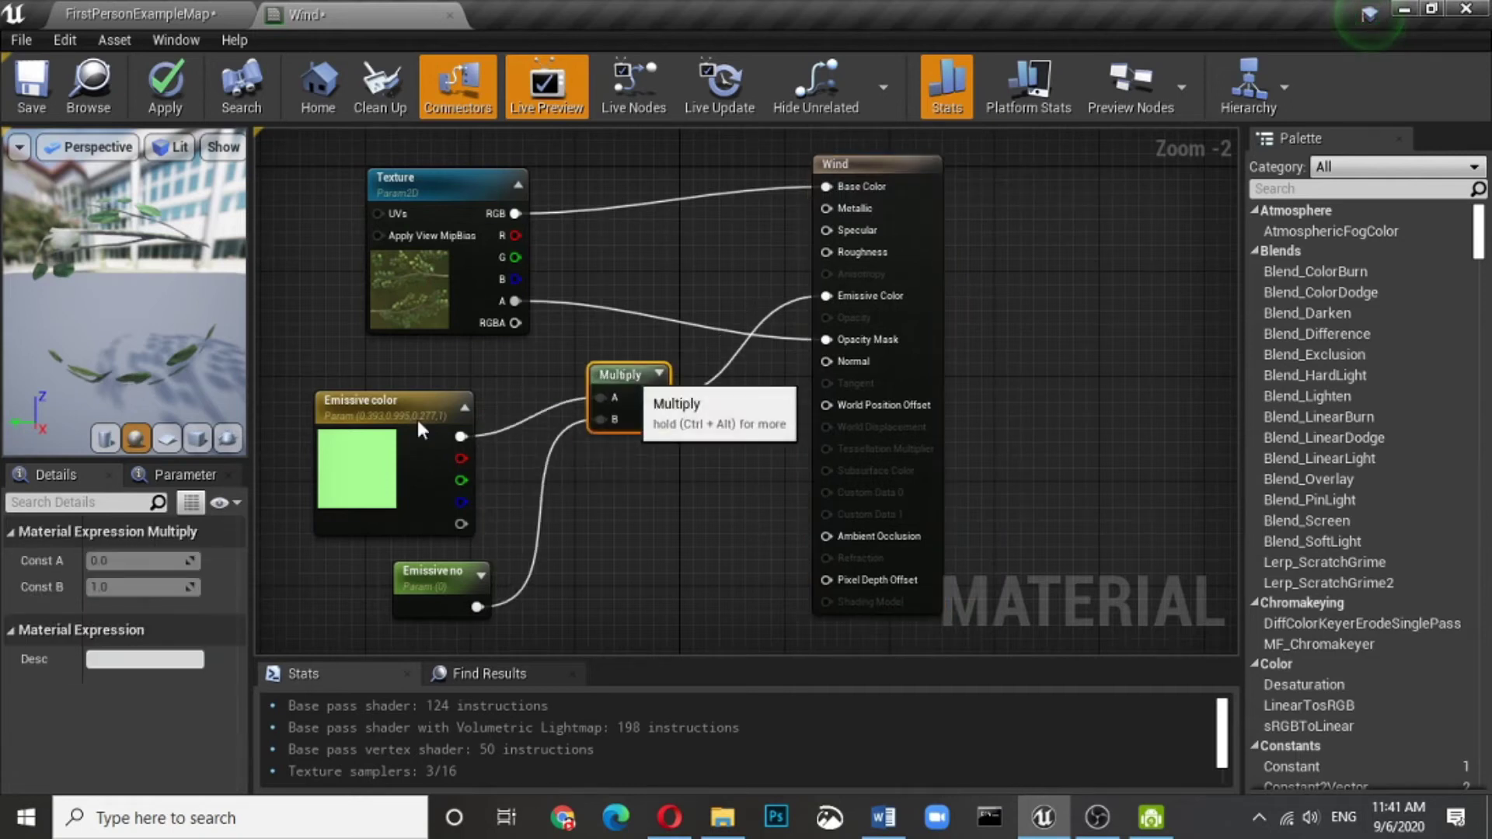
{"action": "left_click_drag", "start_coordinate": [394, 412], "coordinate": [418, 367]}
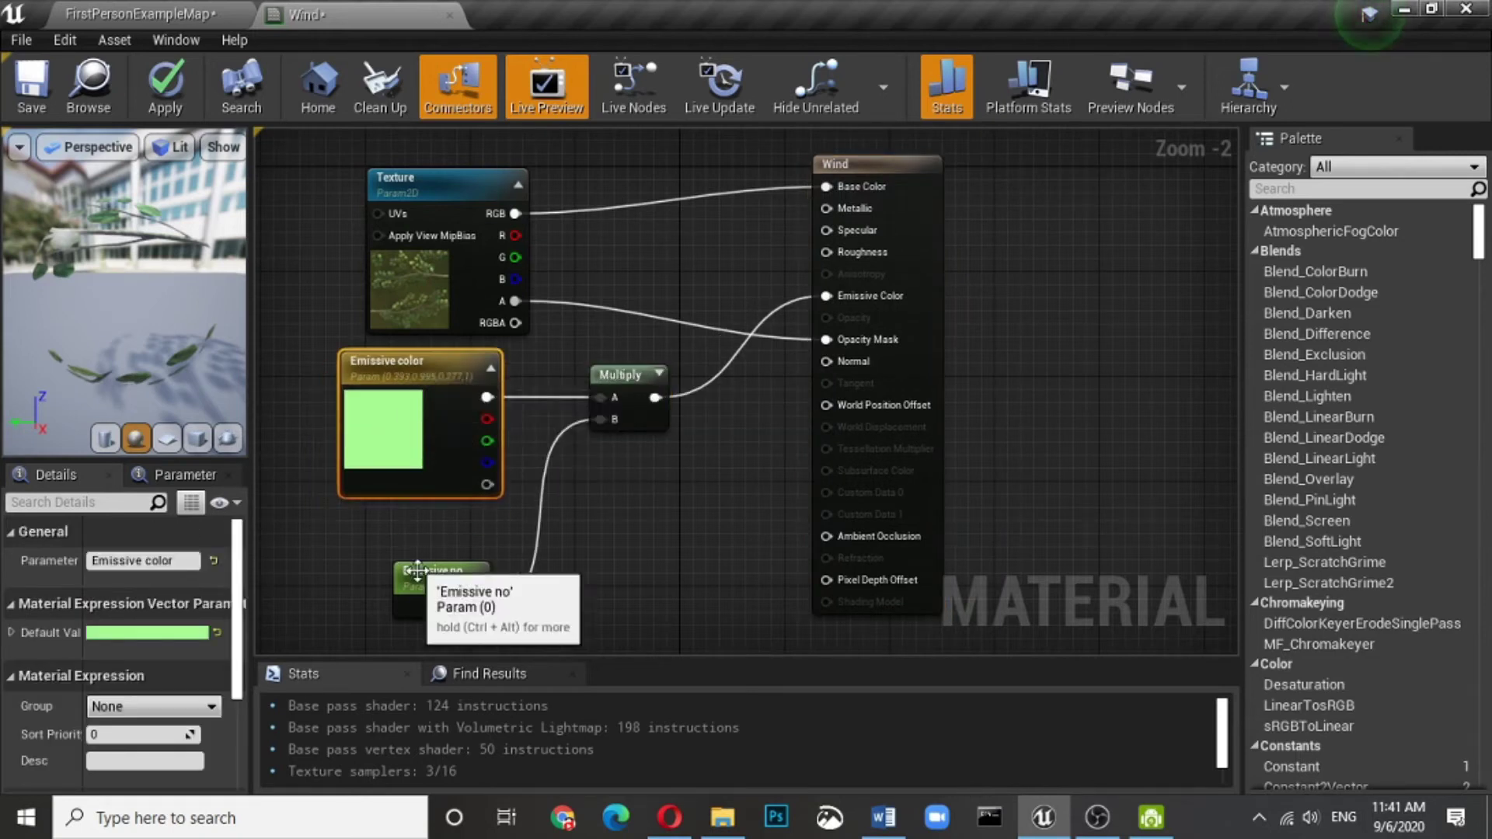
{"action": "left_click_drag", "start_coordinate": [418, 589], "coordinate": [379, 536]}
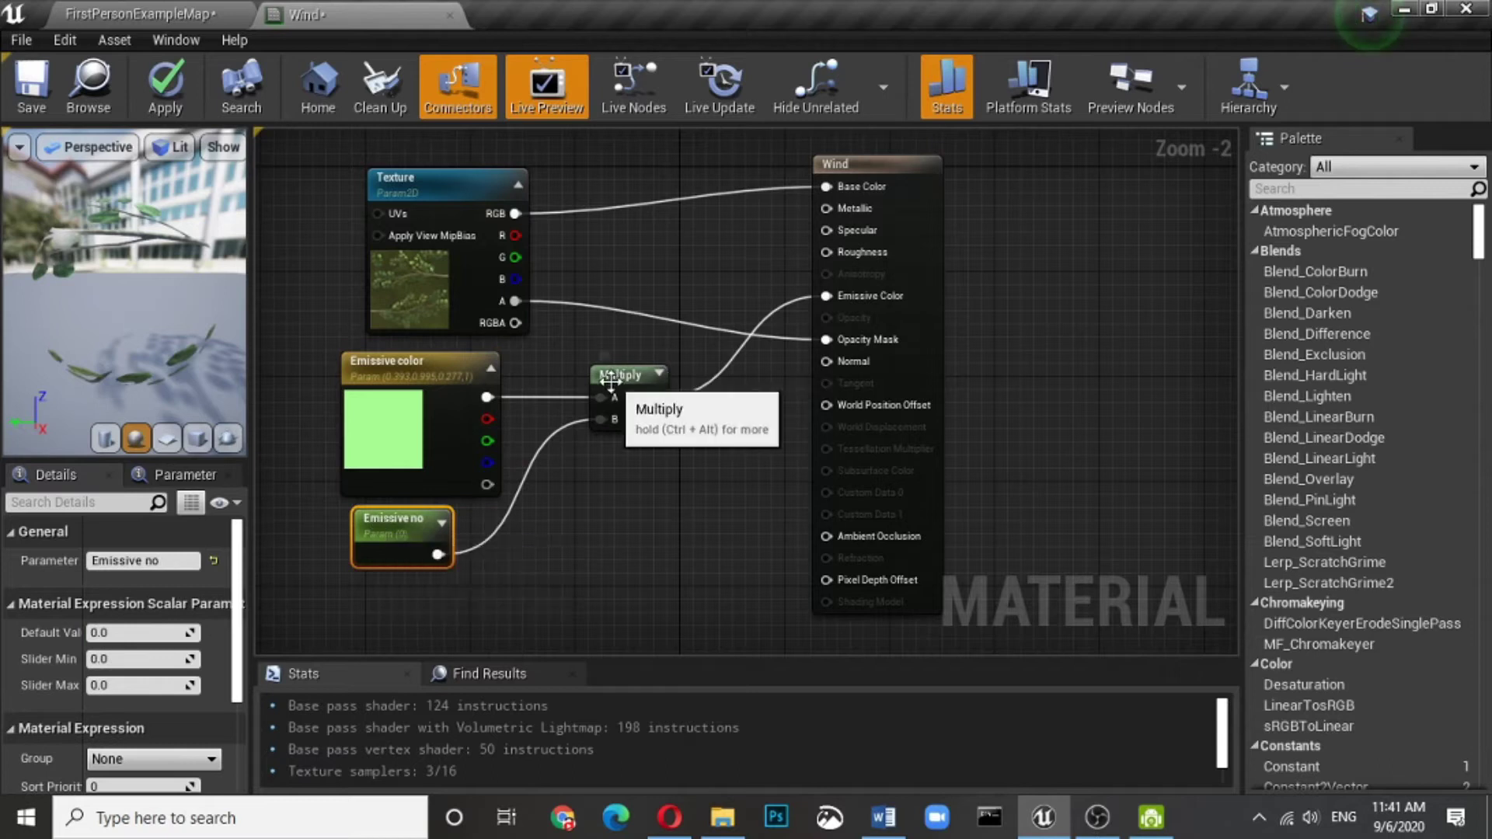
{"action": "left_click_drag", "start_coordinate": [626, 378], "coordinate": [615, 366]}
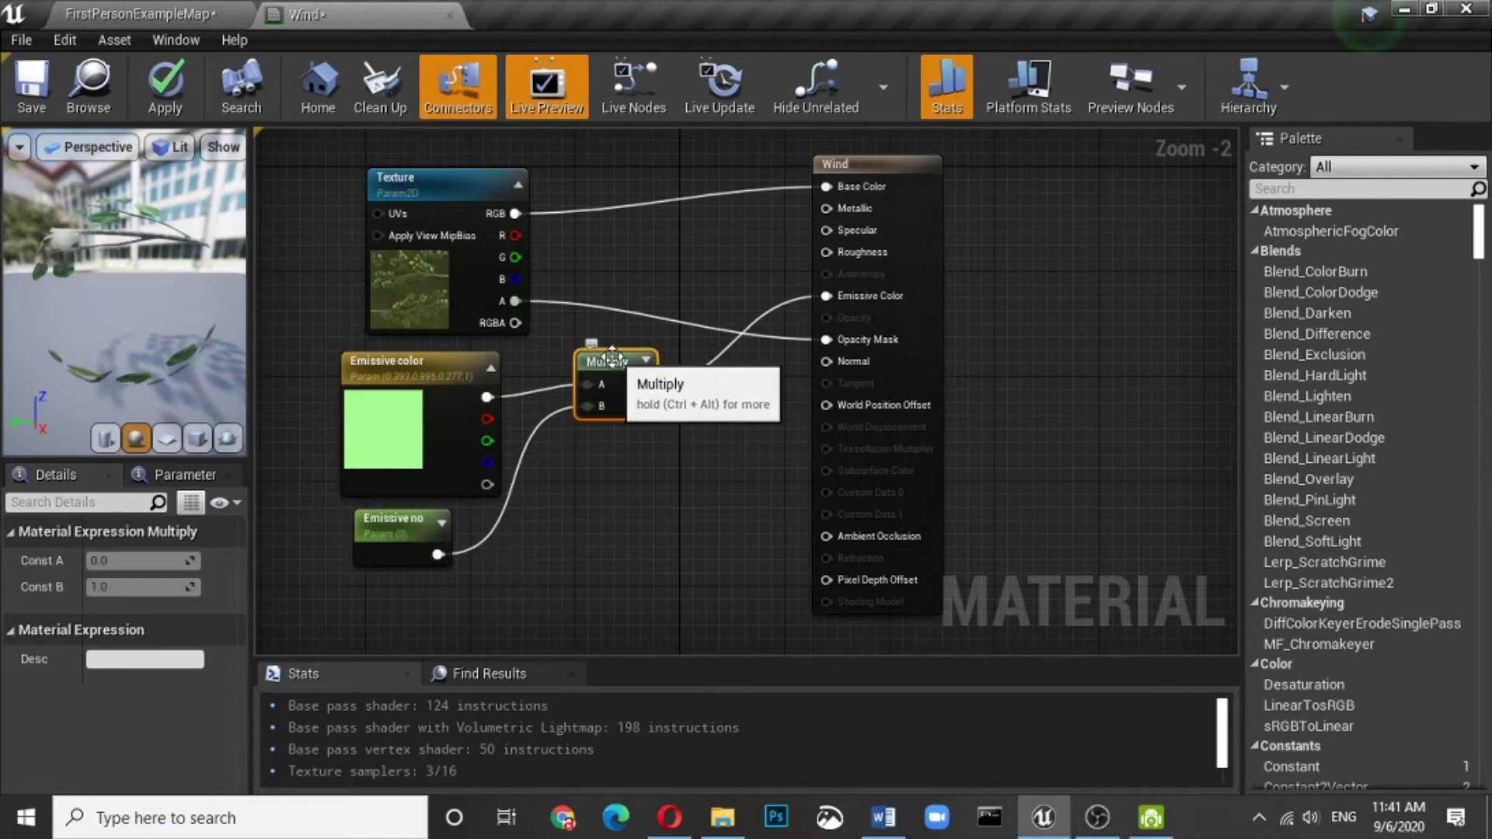
{"action": "left_click", "coordinate": [157, 15]}
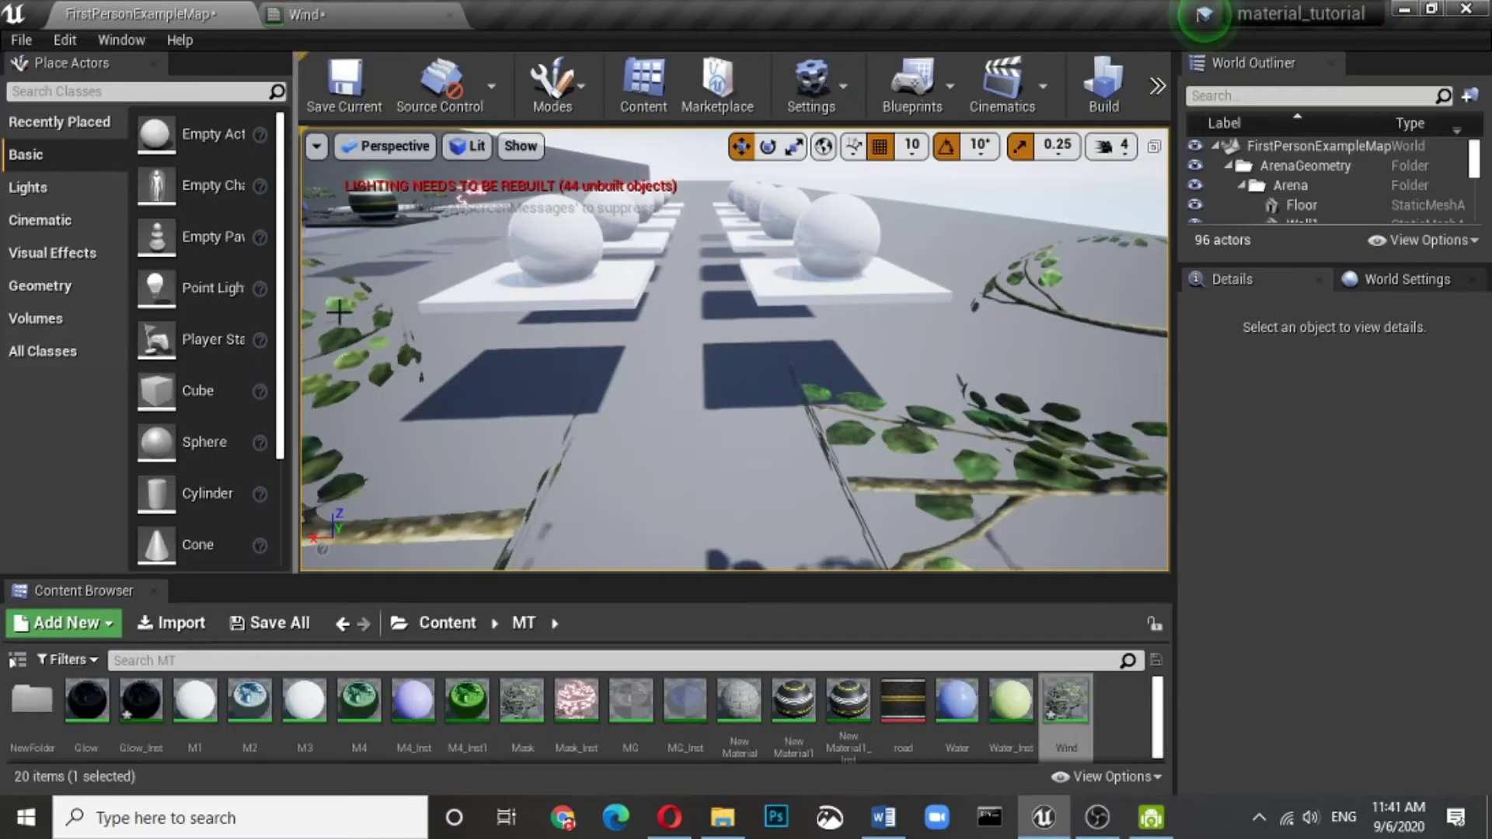
{"action": "left_click", "coordinate": [358, 7]}
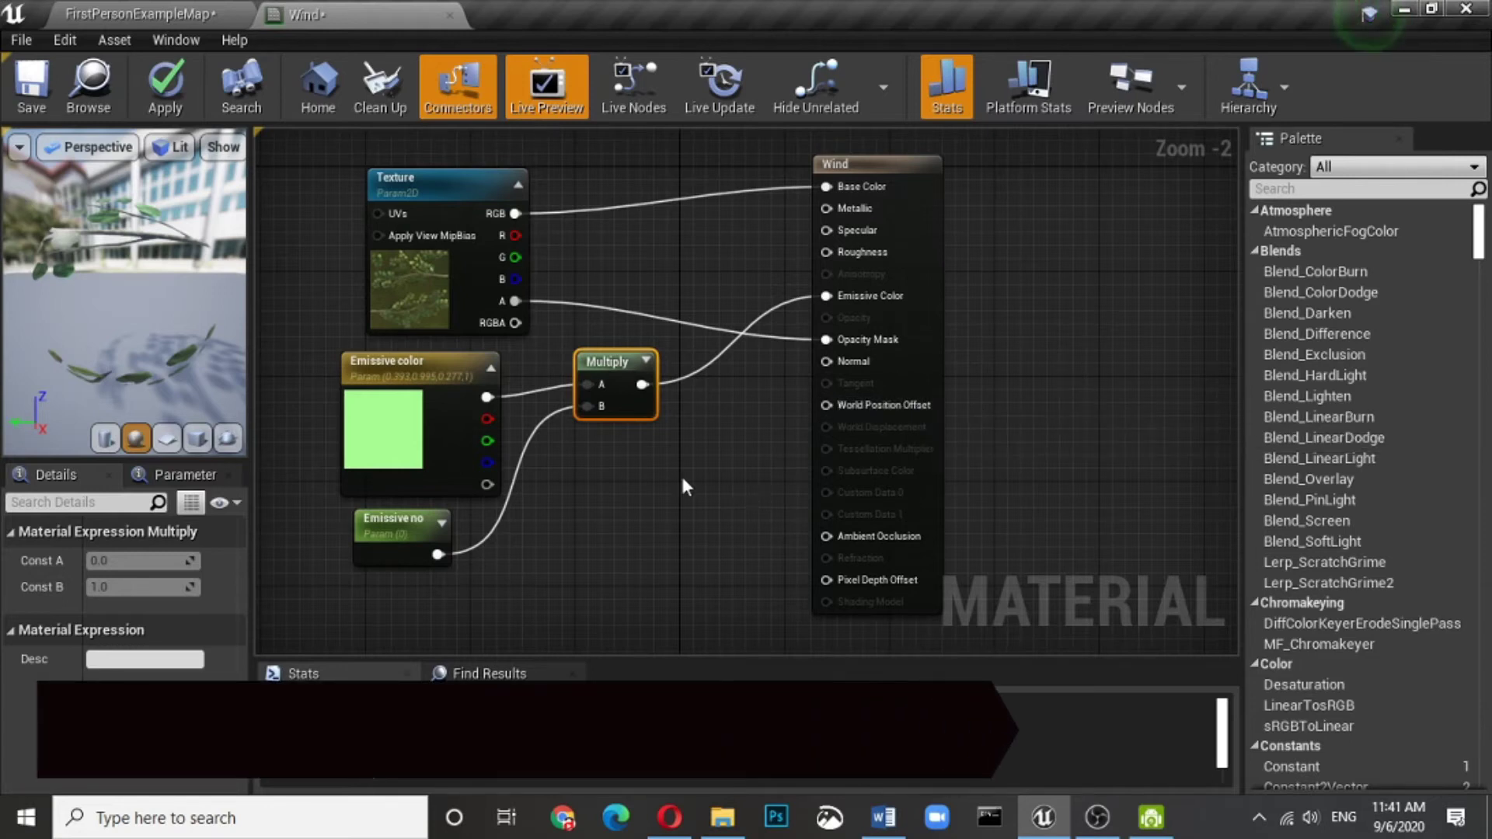
Add a Sine node to the Wind graph below the Multiply node
{"action": "right_click", "coordinate": [684, 487]}
{"action": "type", "text": "s"}
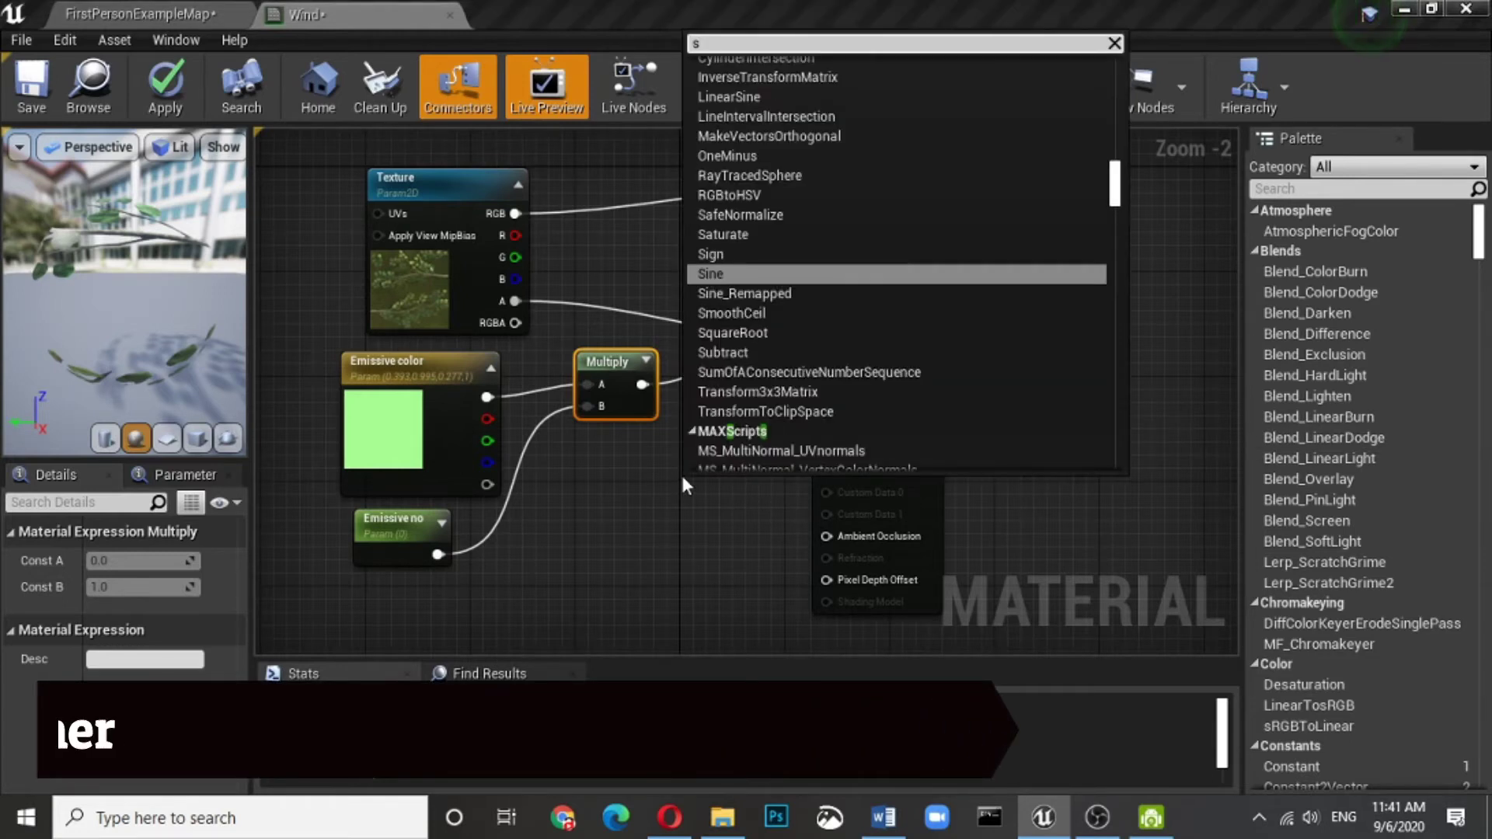
{"action": "type", "text": "ine"}
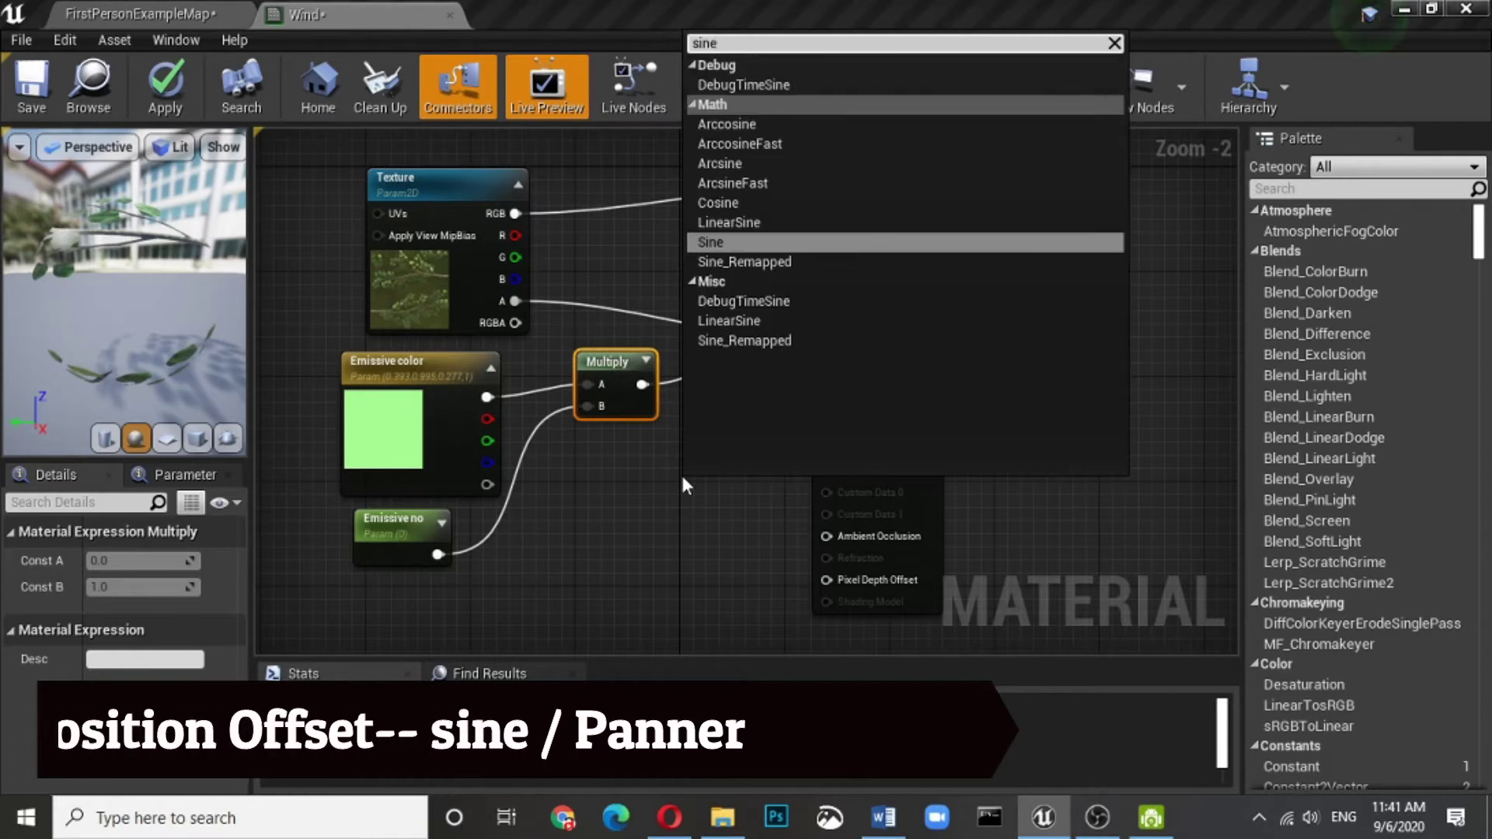
{"action": "left_click", "coordinate": [724, 244]}
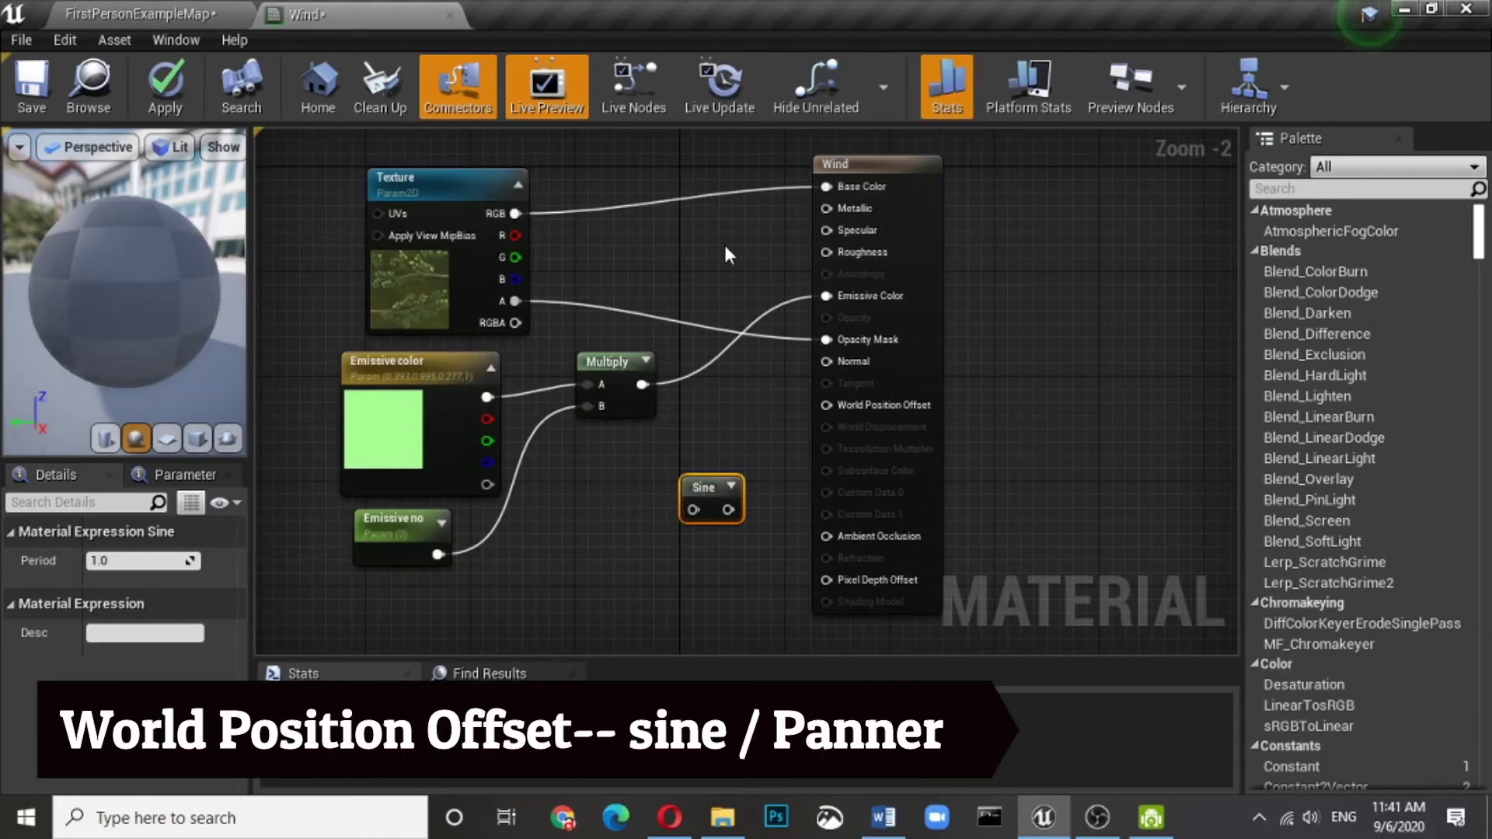
{"action": "left_click_drag", "start_coordinate": [691, 496], "coordinate": [683, 486]}
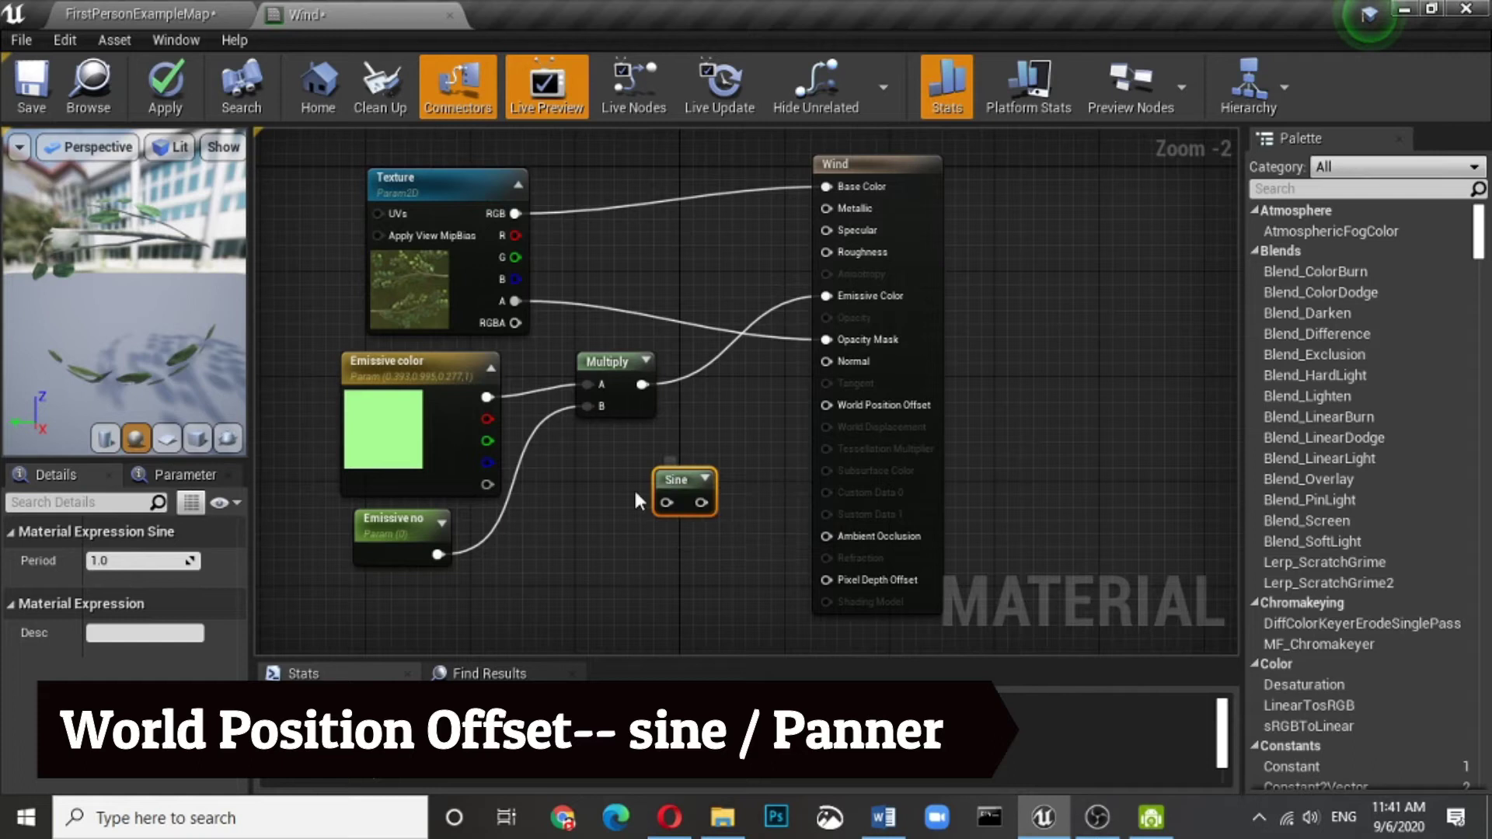
Add a Panner node and wire it through Sine into World Position Offset
{"action": "right_click", "coordinate": [535, 554]}
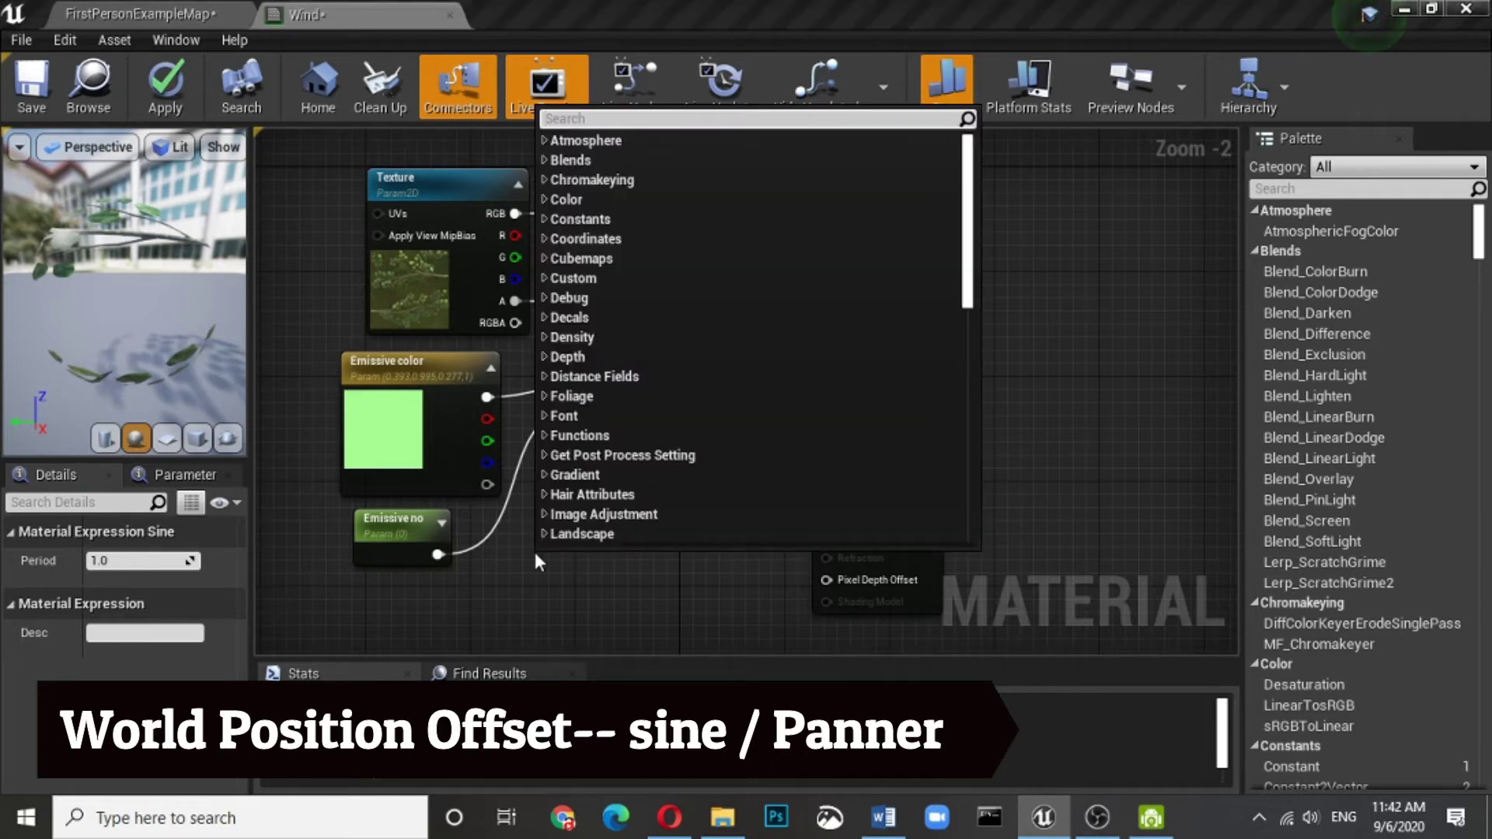
{"action": "type", "text": "pann"}
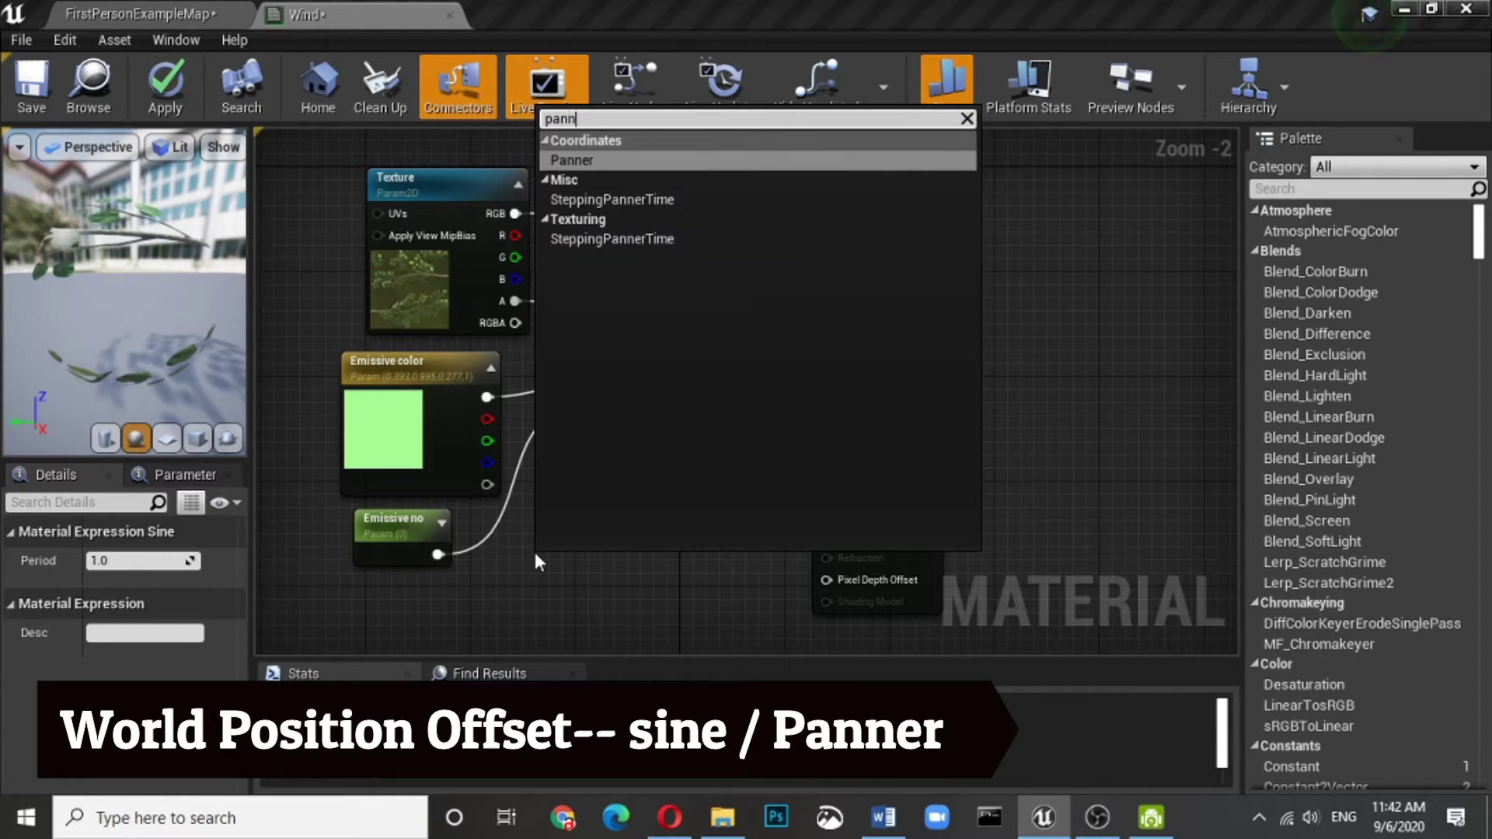
{"action": "left_click", "coordinate": [564, 156]}
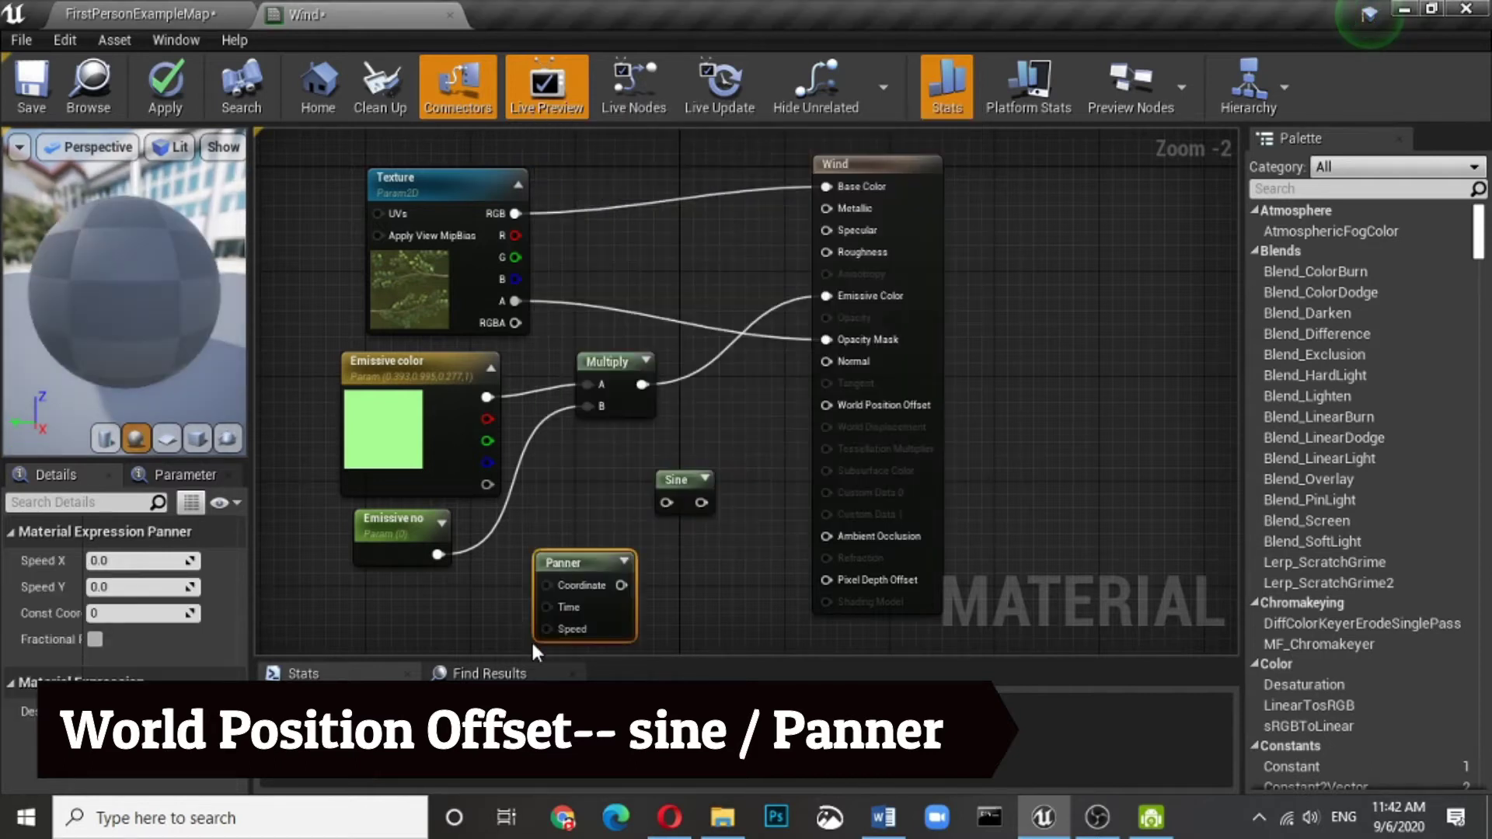
{"action": "left_click_drag", "start_coordinate": [579, 559], "coordinate": [568, 543]}
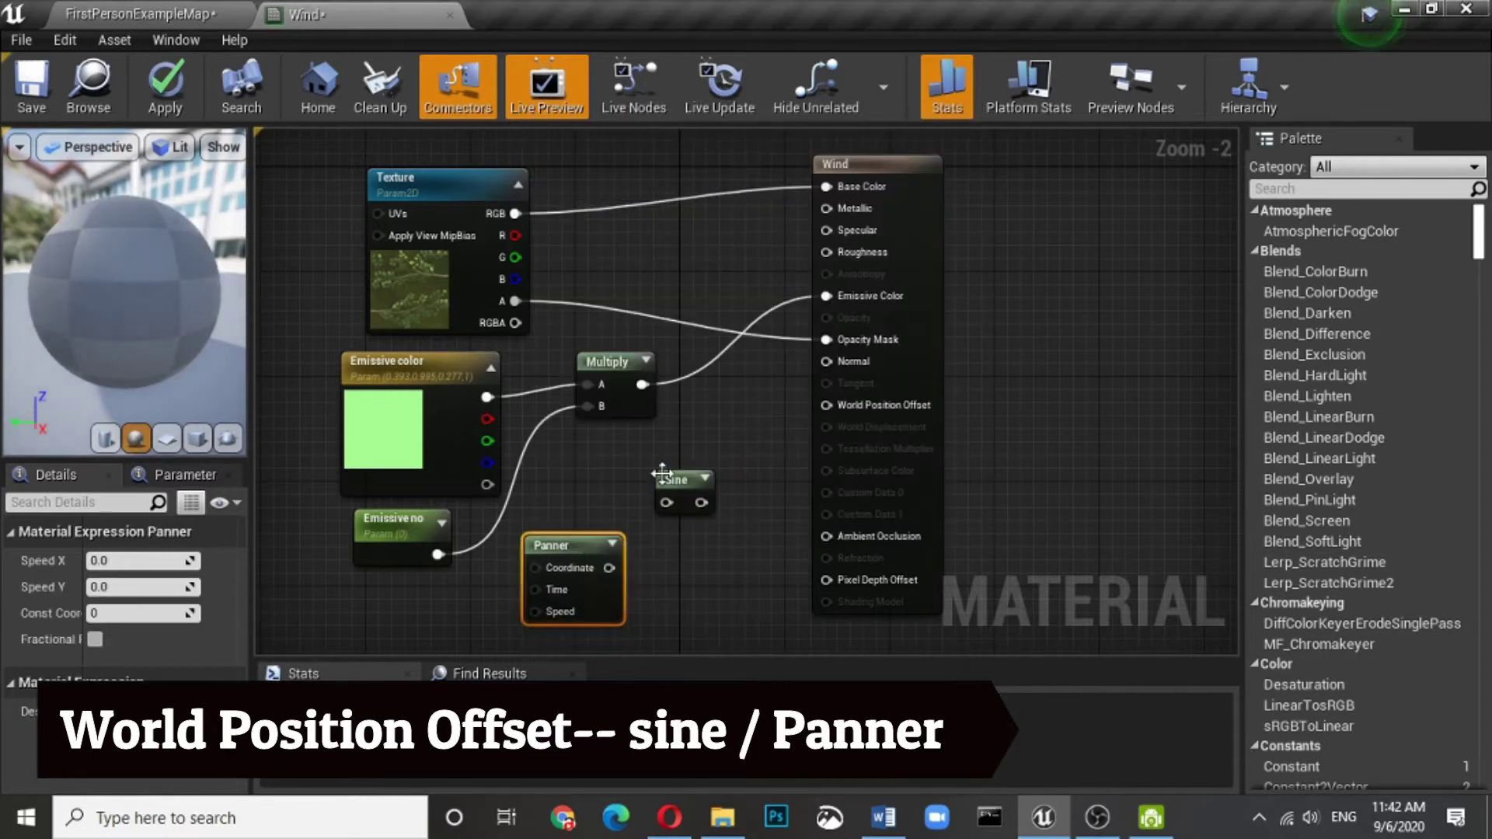
{"action": "left_click_drag", "start_coordinate": [673, 490], "coordinate": [698, 479]}
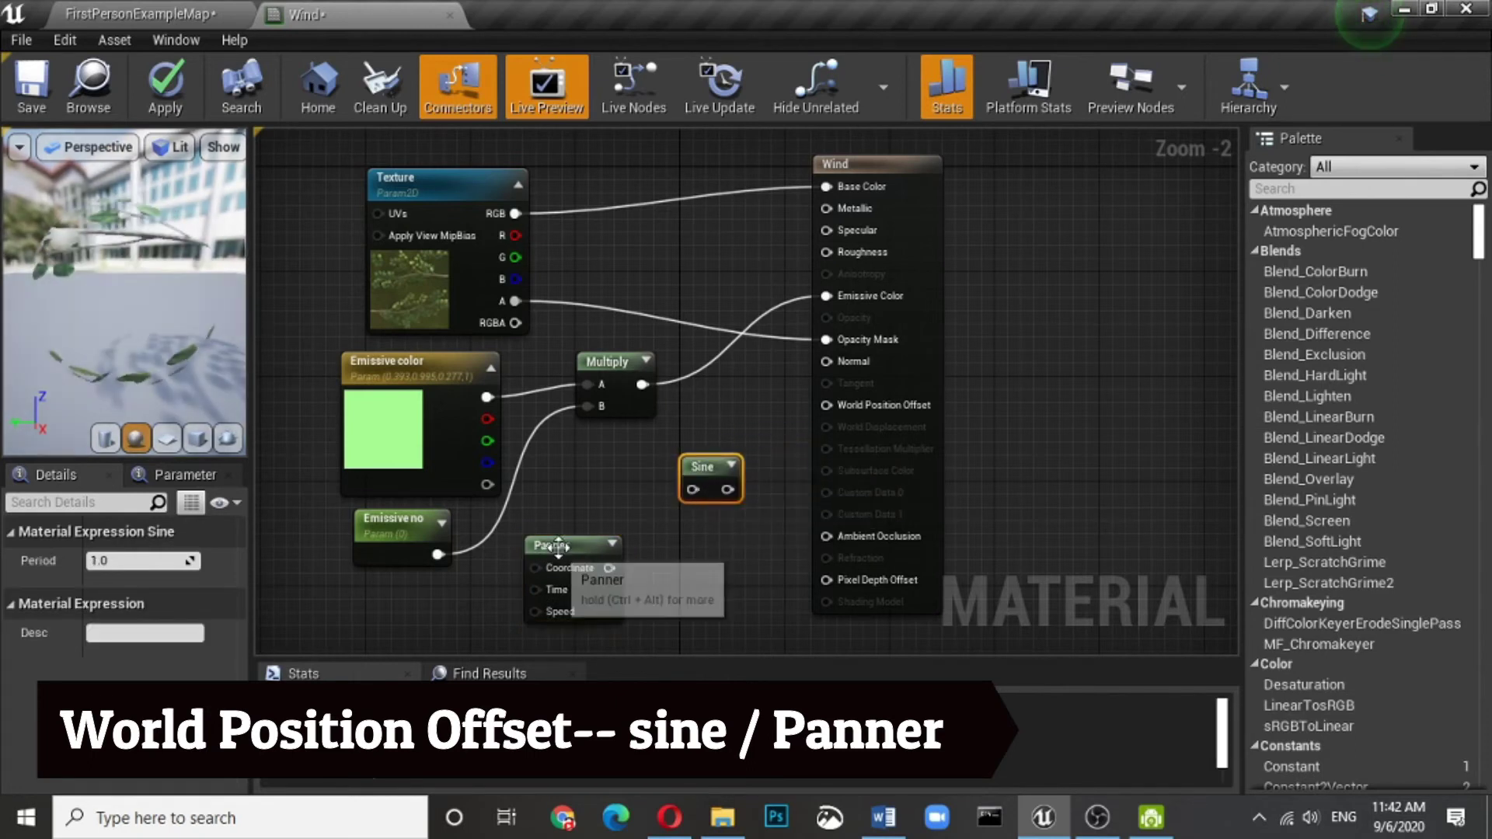
{"action": "mouse_move", "coordinate": [559, 551]}
{"action": "left_mouse_down"}
{"action": "mouse_move", "coordinate": [599, 513]}
{"action": "mouse_move", "coordinate": [695, 495]}
{"action": "mouse_move", "coordinate": [713, 453]}
{"action": "mouse_move", "coordinate": [824, 405]}
{"action": "left_mouse_up"}
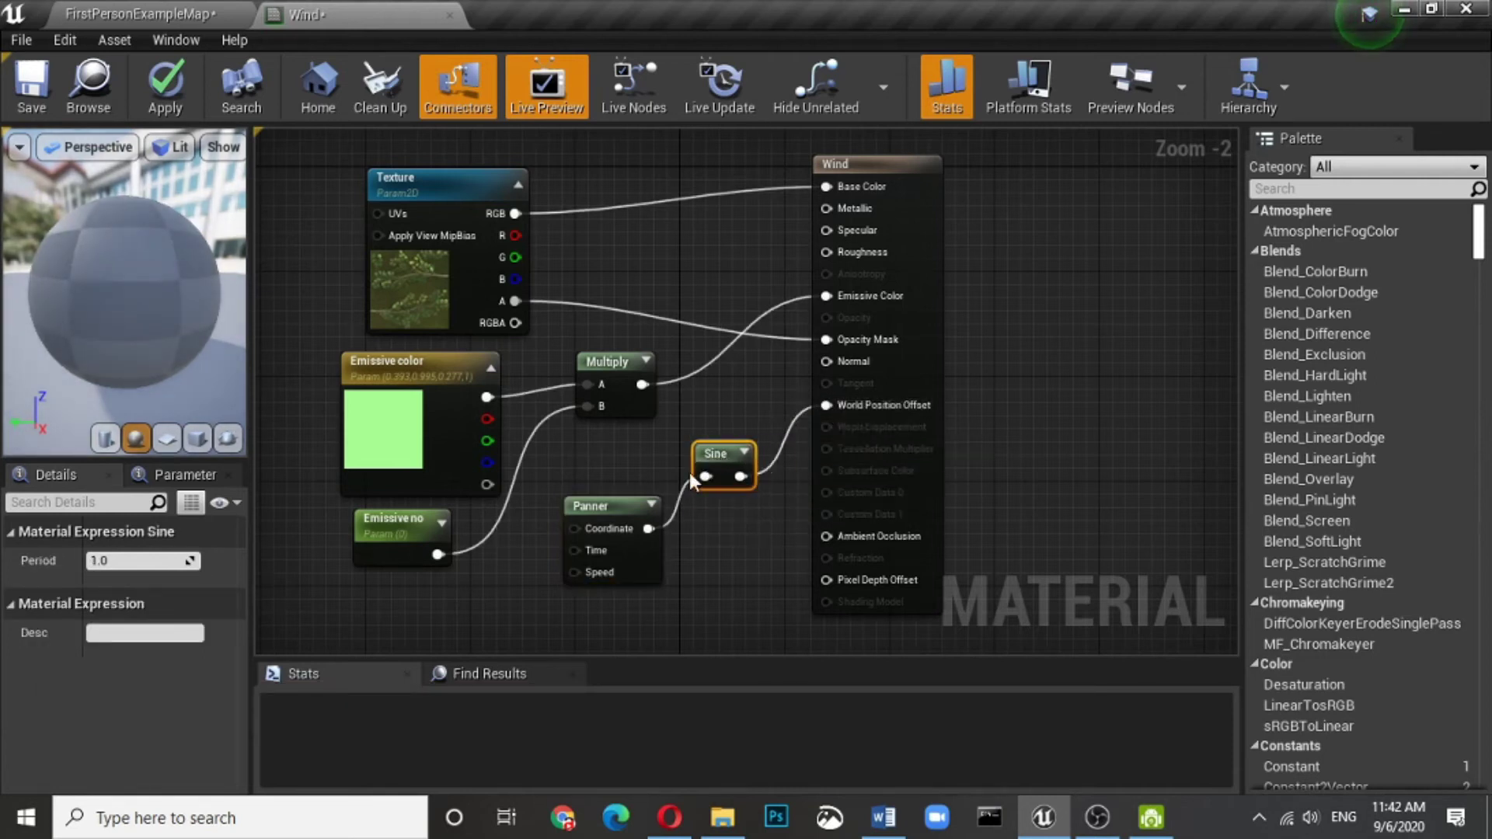
Set the Panner speed to 0.3 in X and 0.2 in Y
{"action": "left_click", "coordinate": [606, 506]}
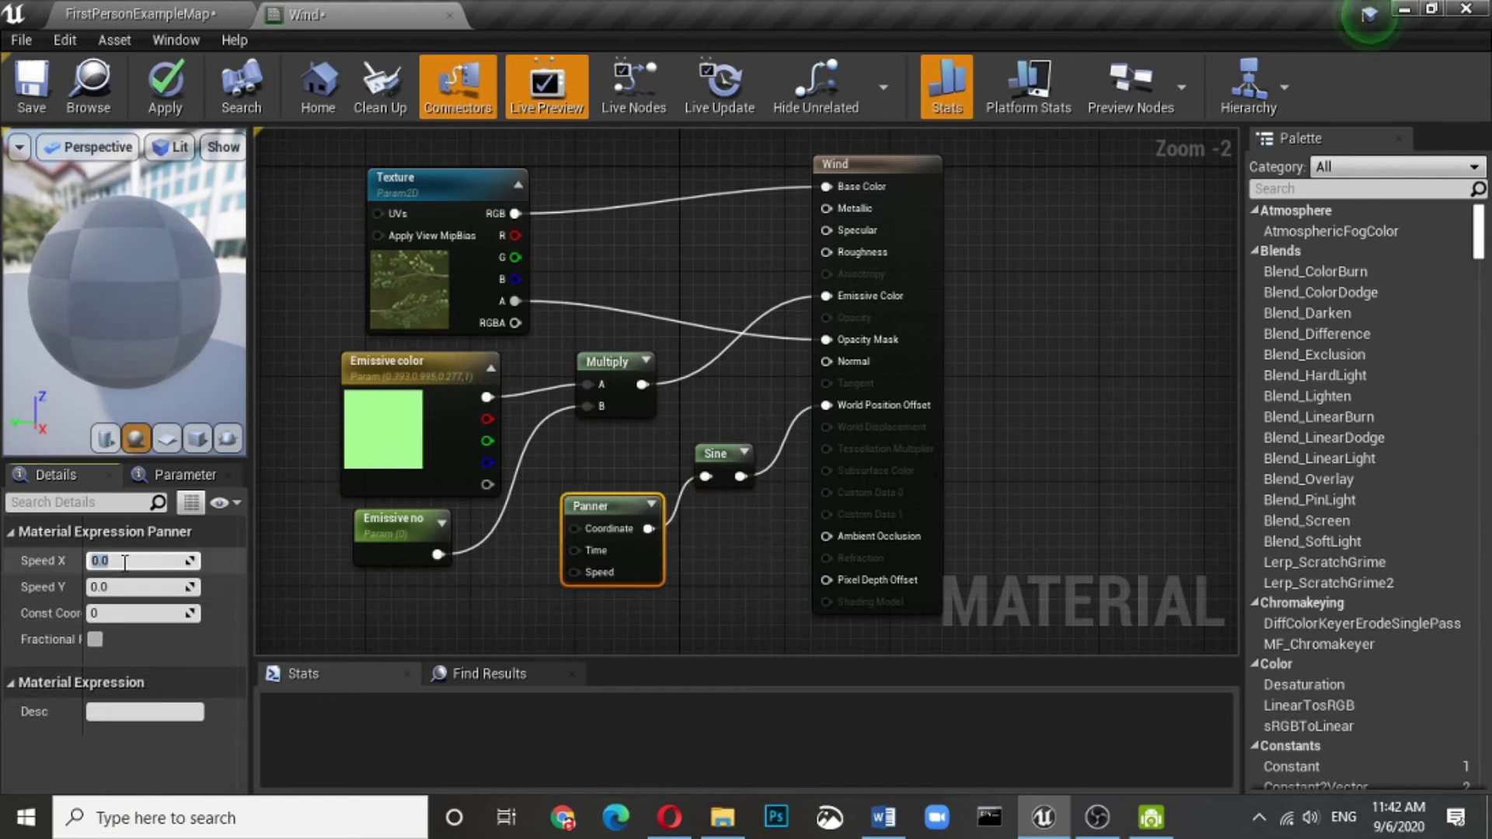
{"action": "key", "text": "BackSpace"}
{"action": "type", "text": "5"}
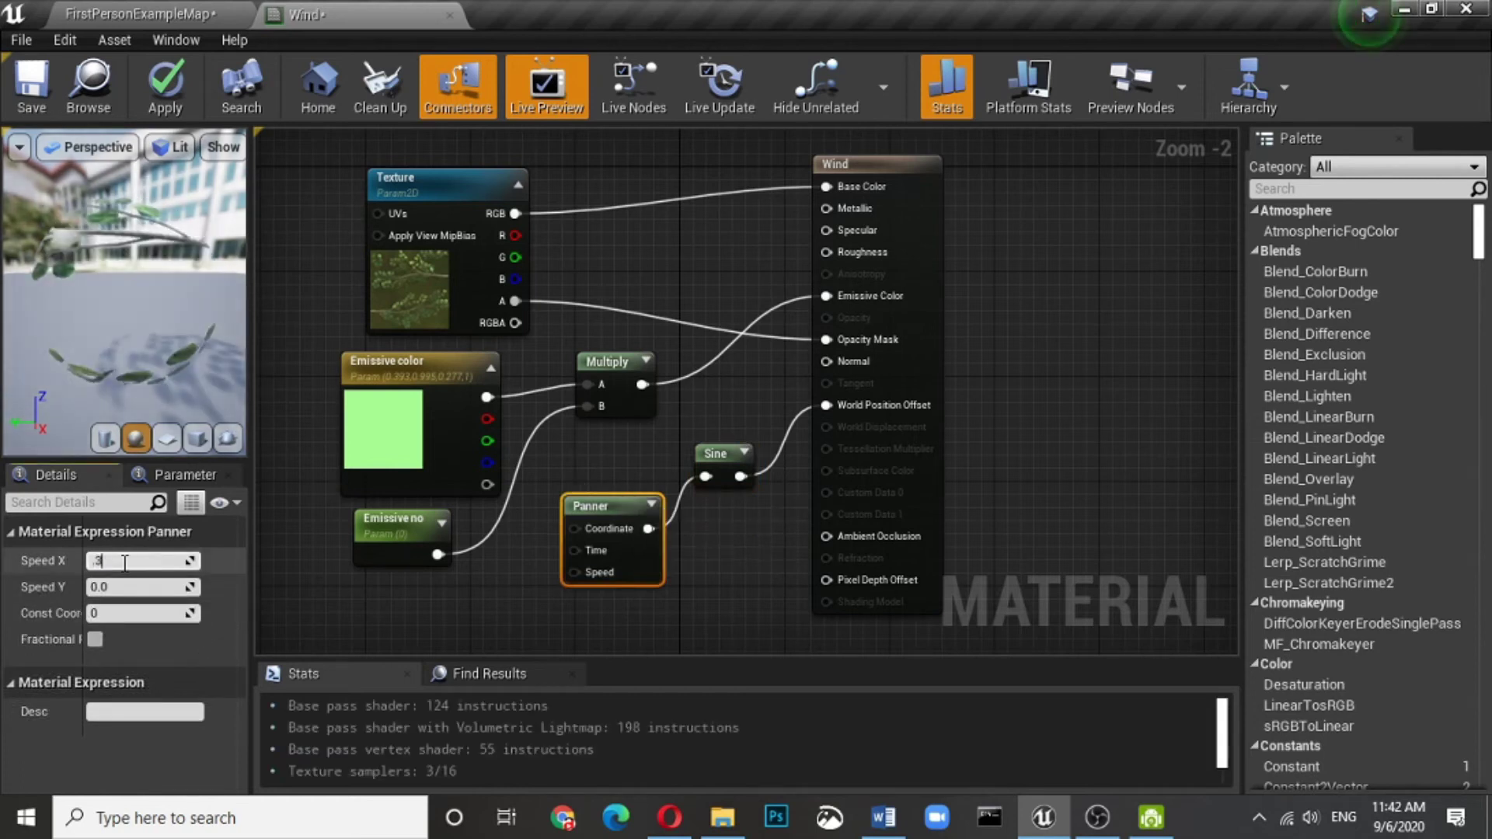
{"action": "left_click", "coordinate": [131, 588]}
{"action": "type", "text": "2"}
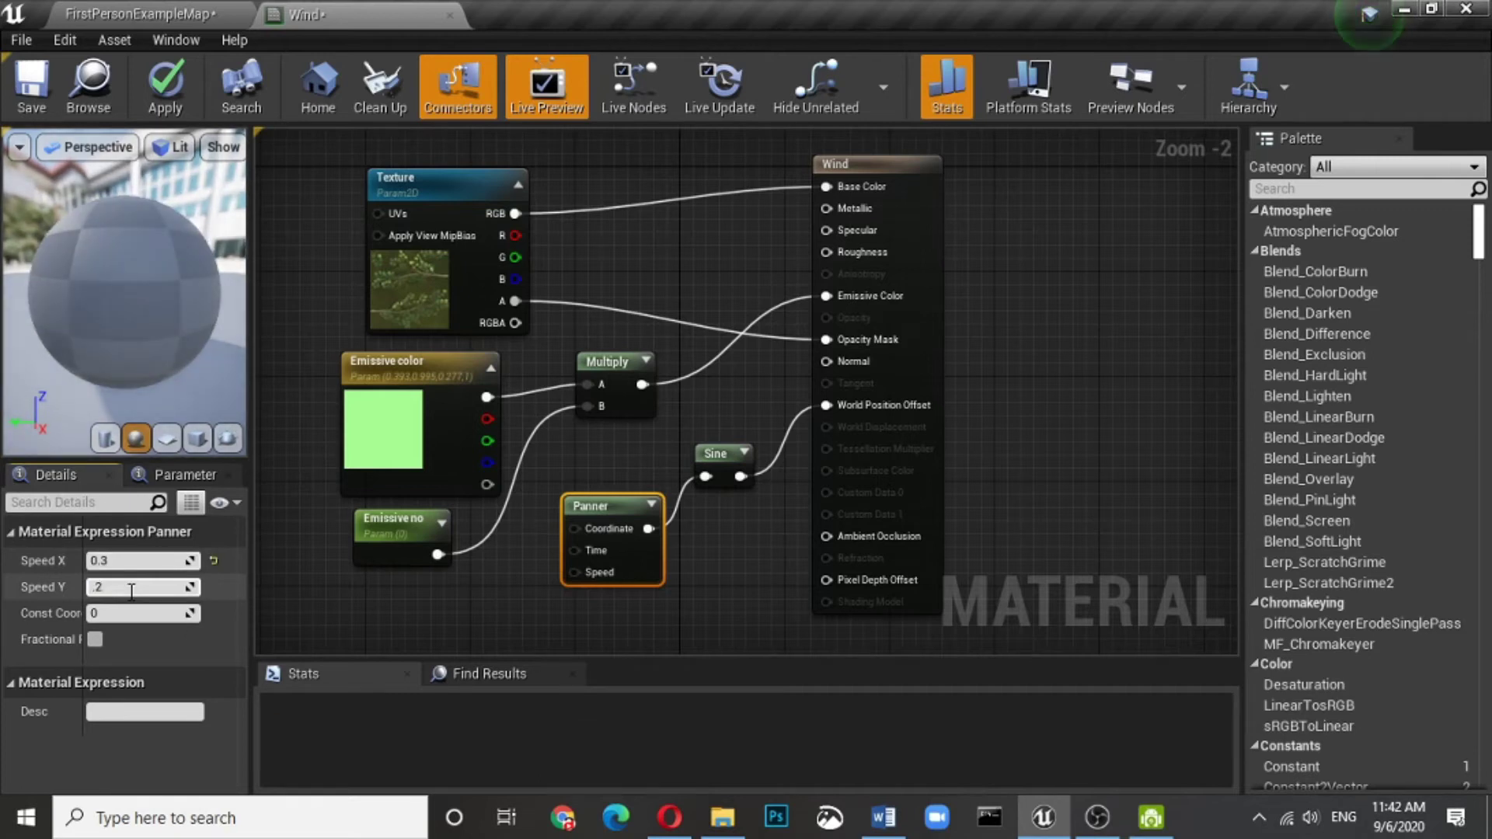
{"action": "left_click", "coordinate": [304, 595]}
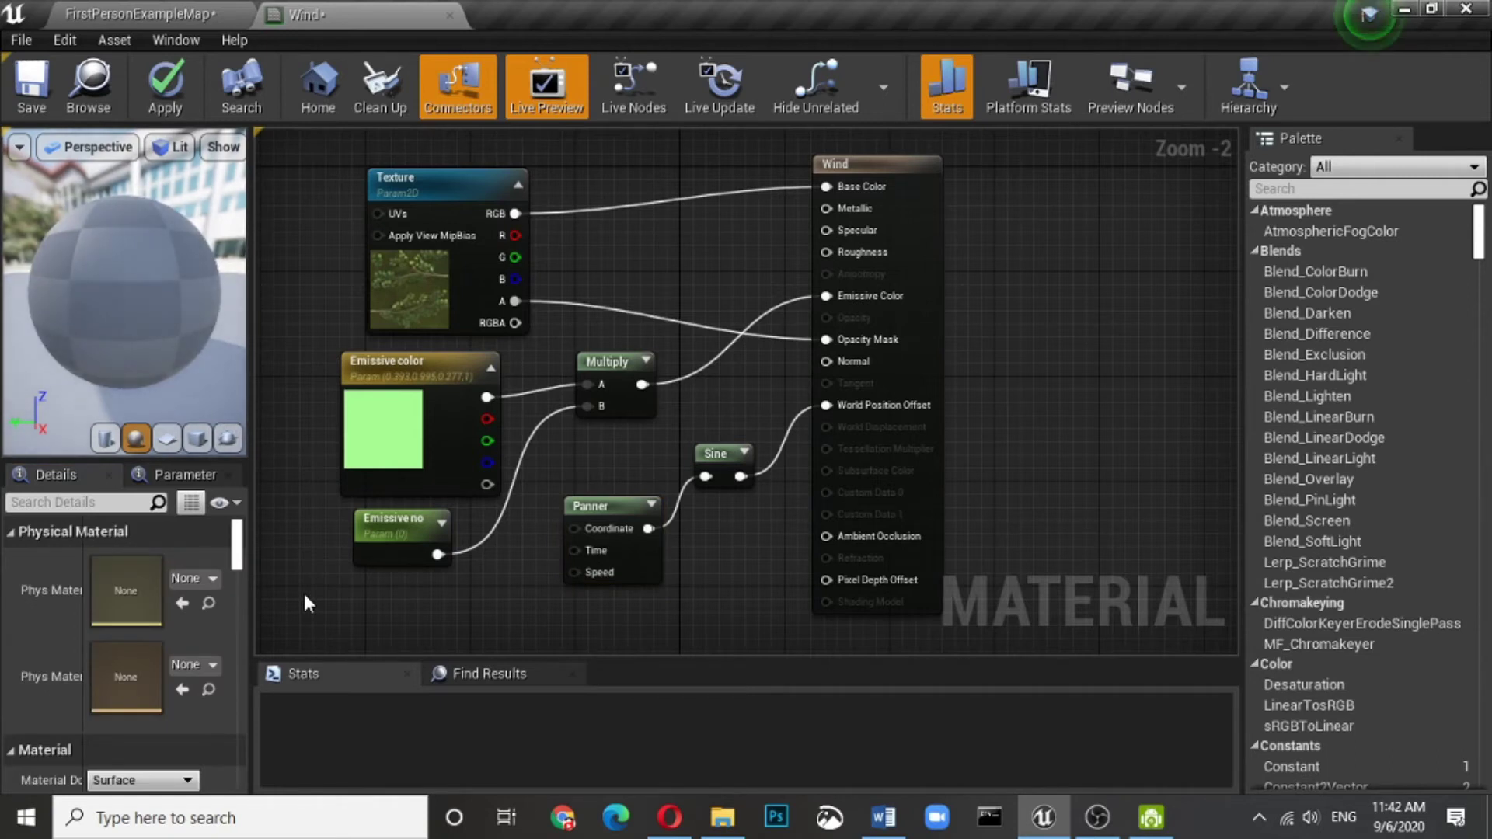
Save the Wind material and inspect the warping leaf preview
{"action": "left_click", "coordinate": [23, 91]}
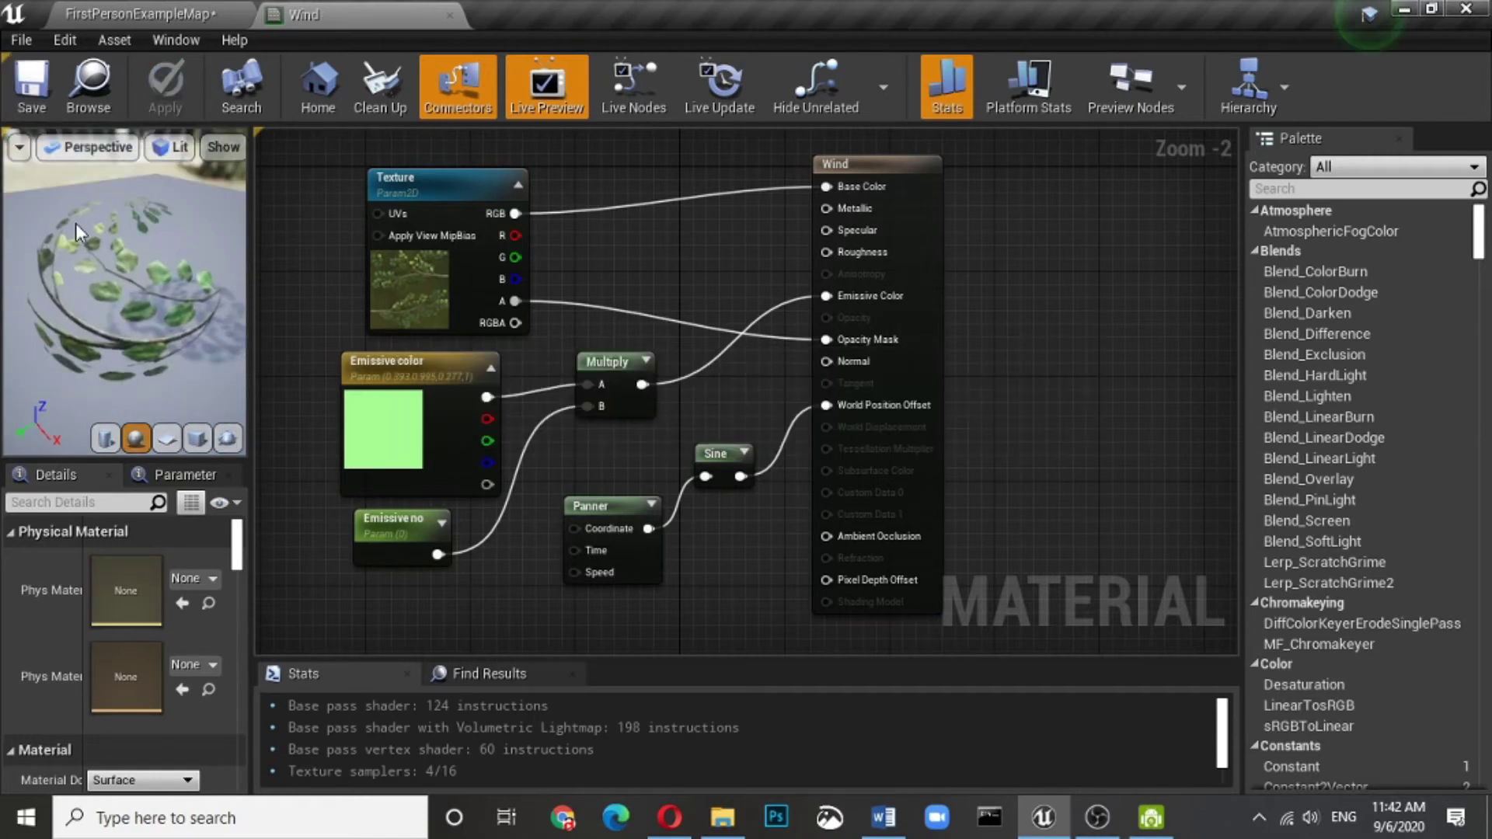
{"action": "left_click_drag", "start_coordinate": [77, 226], "coordinate": [75, 309]}
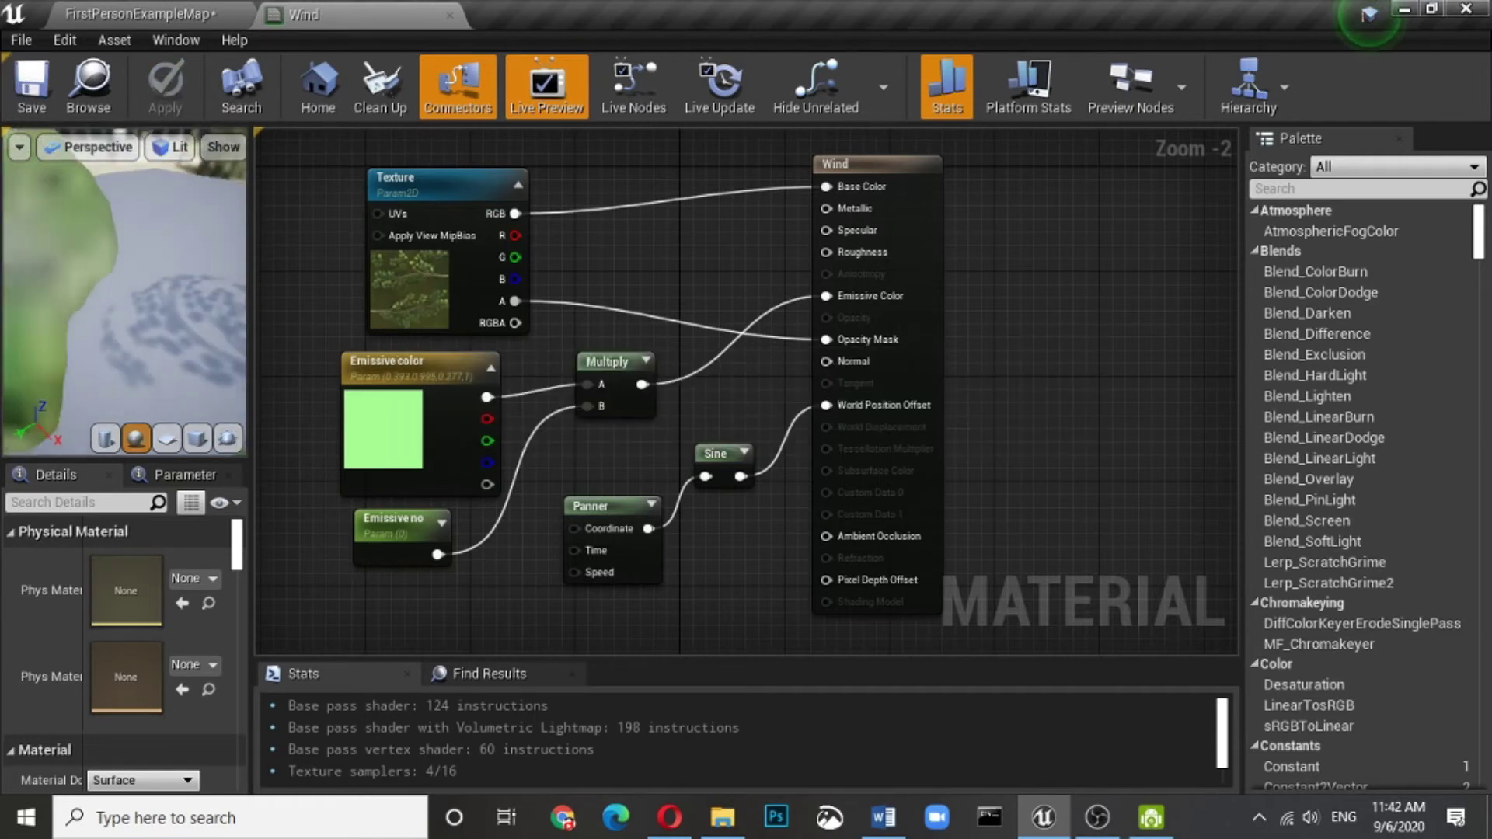
{"action": "left_click_drag", "start_coordinate": [76, 310], "coordinate": [138, 344]}
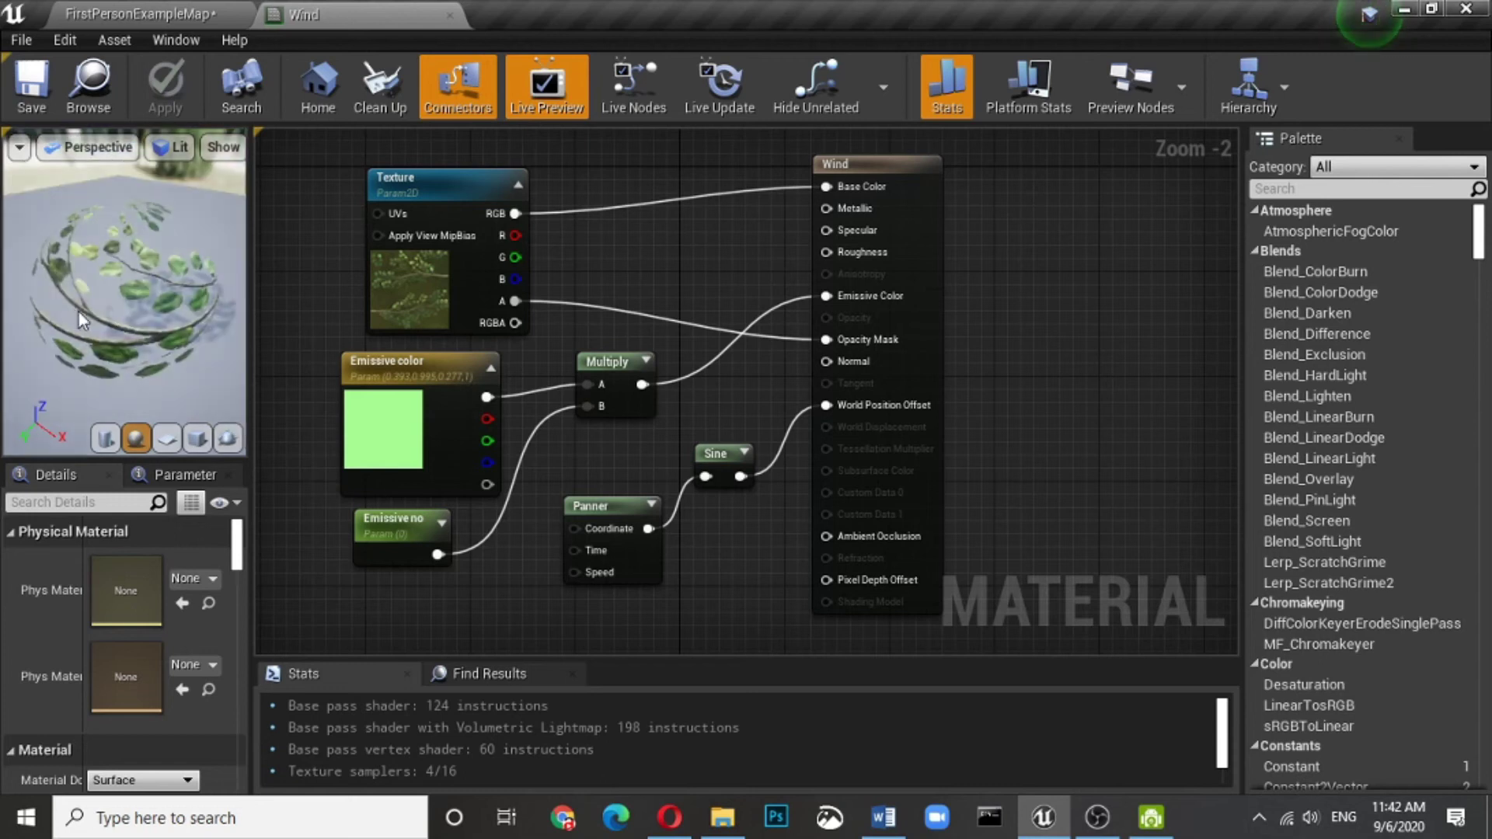
{"action": "left_click", "coordinate": [604, 511]}
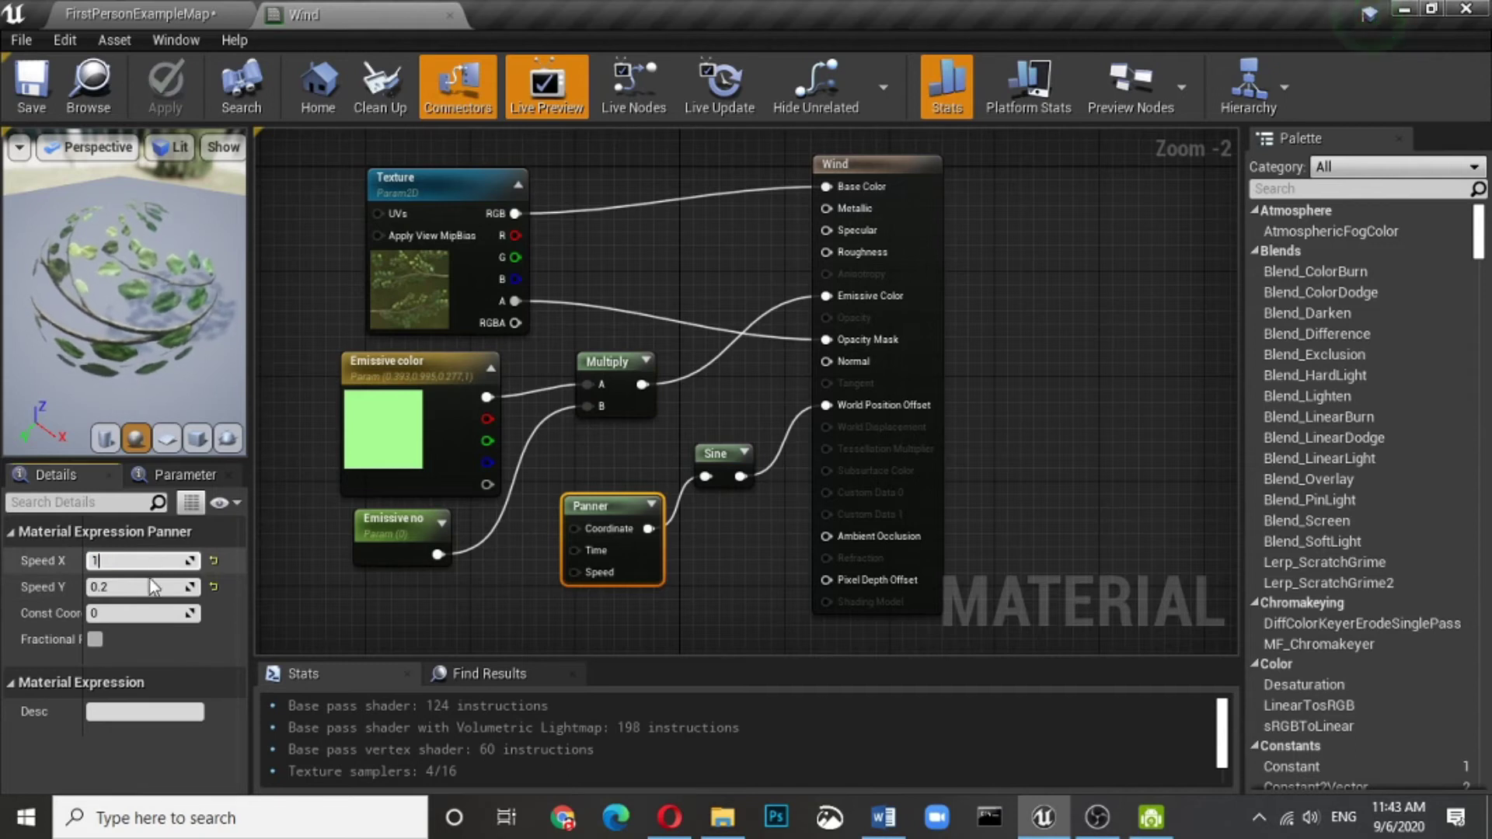
Set Panner Speed X to 1.0 with a new Speed Y and apply the change
{"action": "left_click", "coordinate": [147, 586]}
{"action": "type", "text": ".5"}
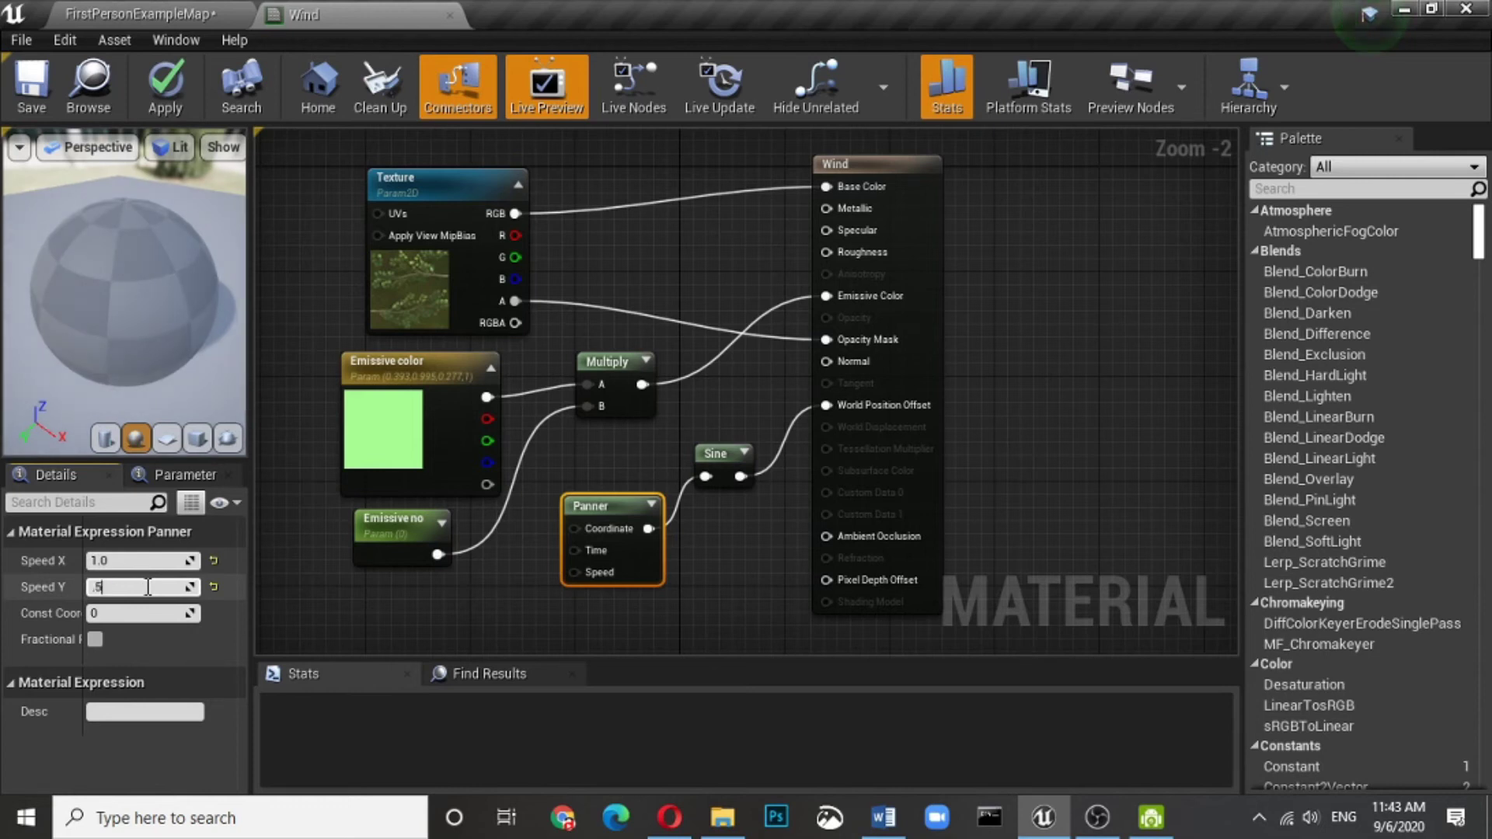
{"action": "left_click", "coordinate": [165, 87]}
{"action": "left_click", "coordinate": [325, 199]}
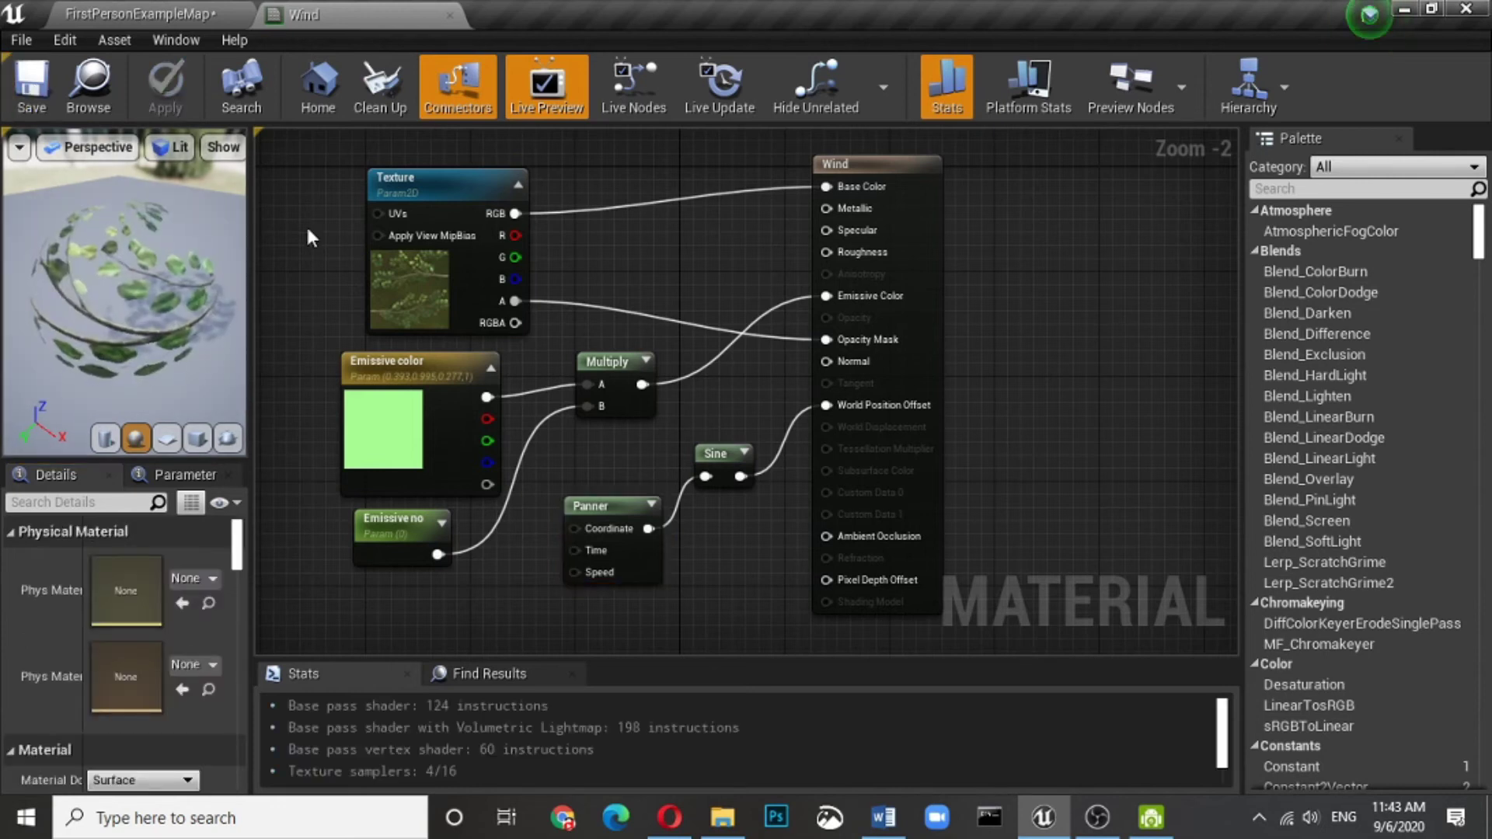
Look around the swaying leafy tree in the level, then bring back the Wind graph
{"action": "left_click", "coordinate": [106, 14]}
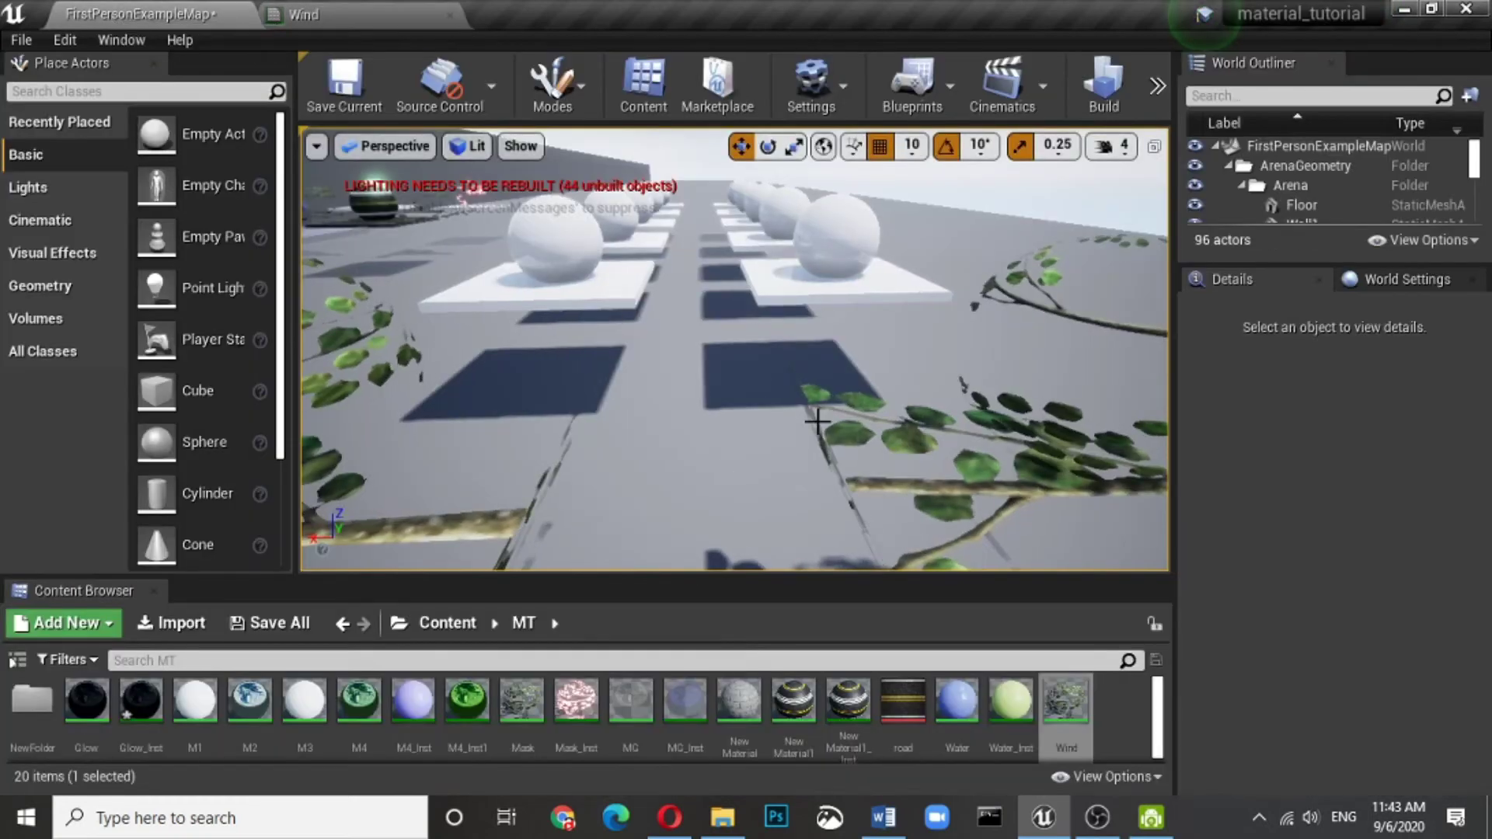
{"action": "right_click_drag", "start_coordinate": [863, 444], "coordinate": [817, 491]}
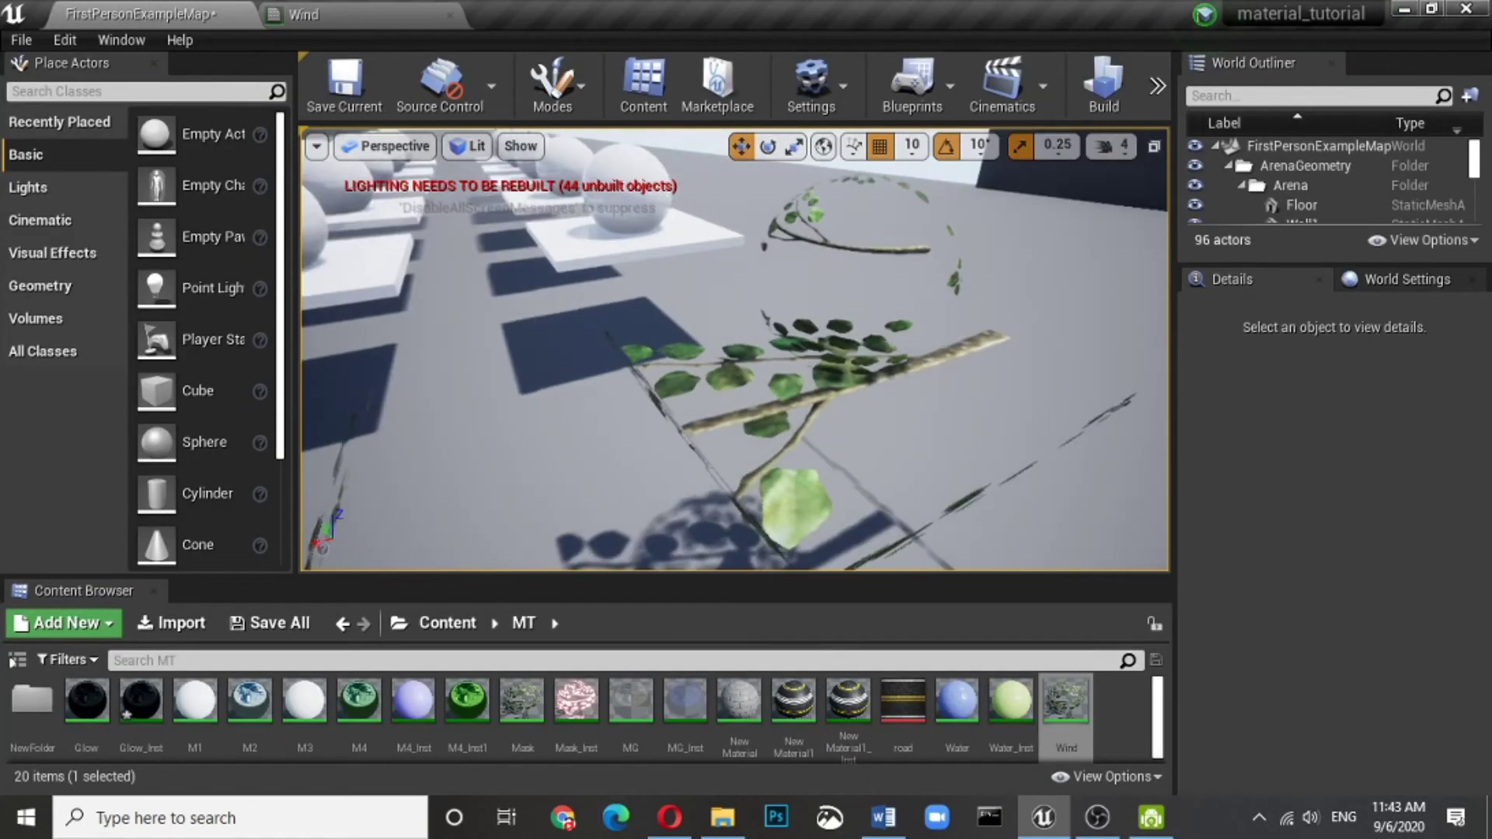
{"action": "right_click_drag", "start_coordinate": [966, 320], "coordinate": [437, 132]}
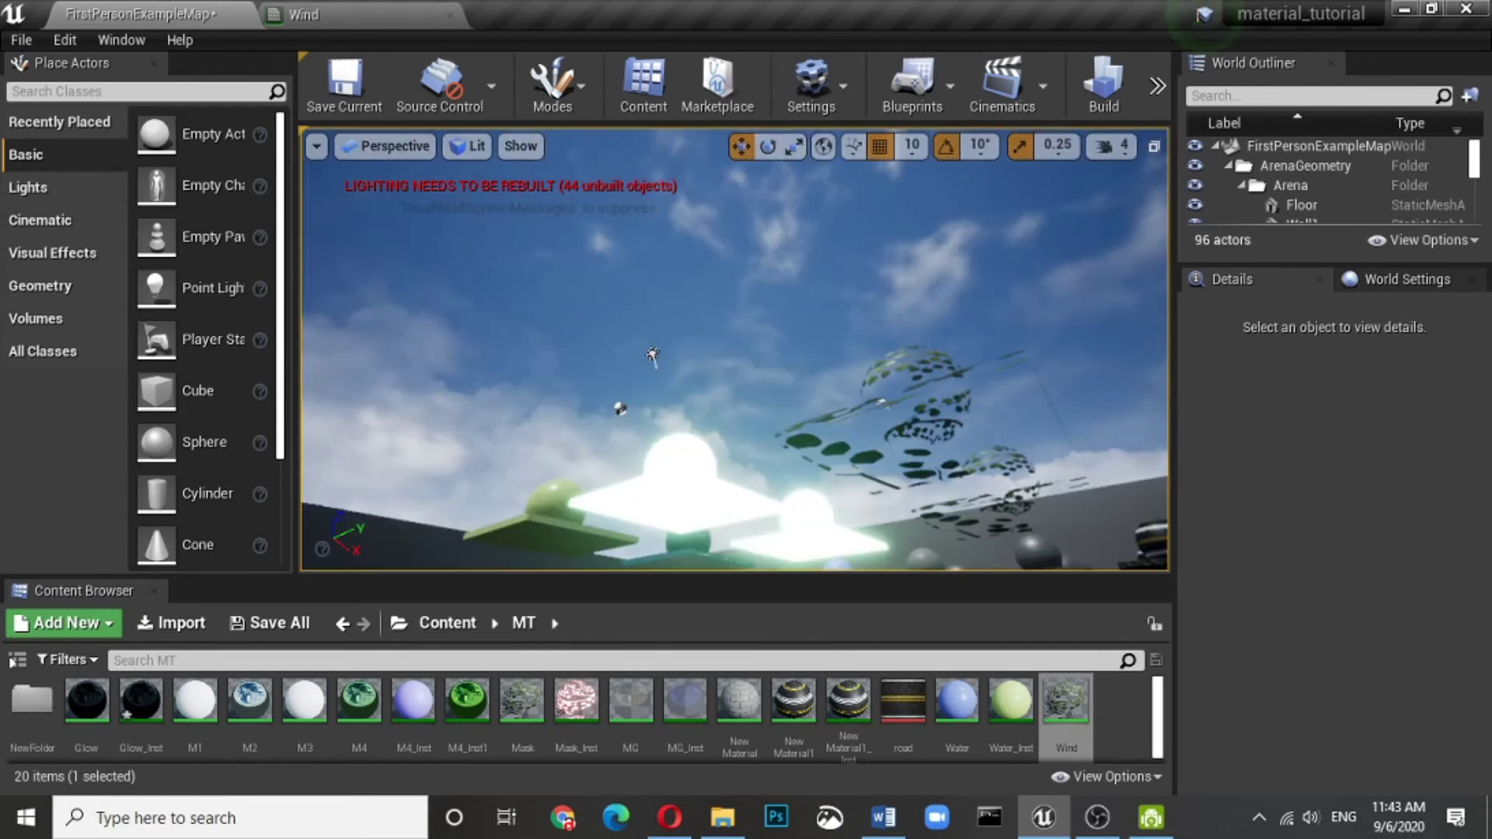
{"action": "right_click_drag", "start_coordinate": [385, 196], "coordinate": [333, 517]}
{"action": "right_click_drag", "start_coordinate": [735, 349], "coordinate": [736, 468]}
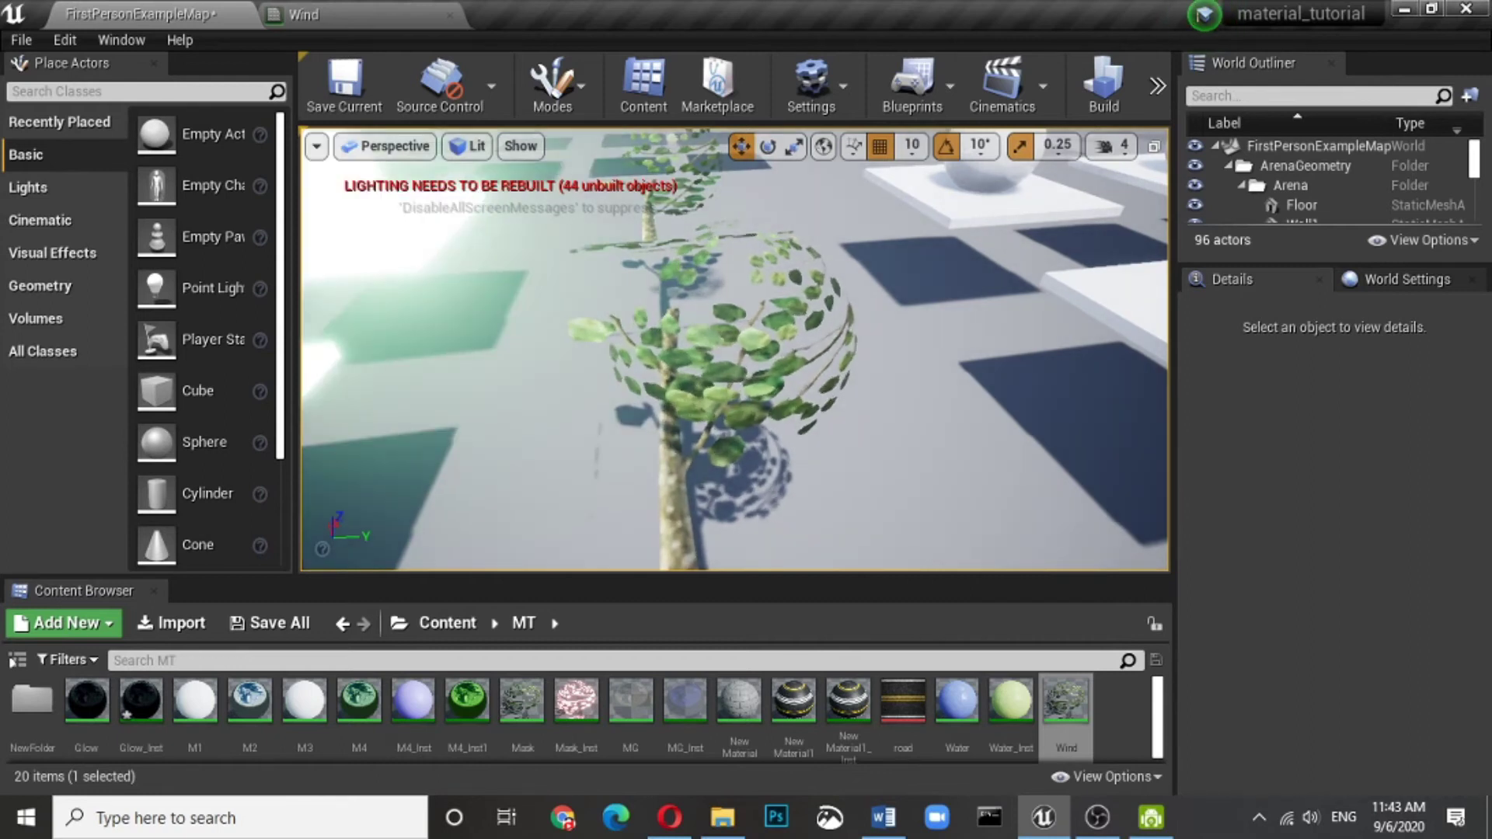
{"action": "right_click_drag", "start_coordinate": [735, 350], "coordinate": [734, 397]}
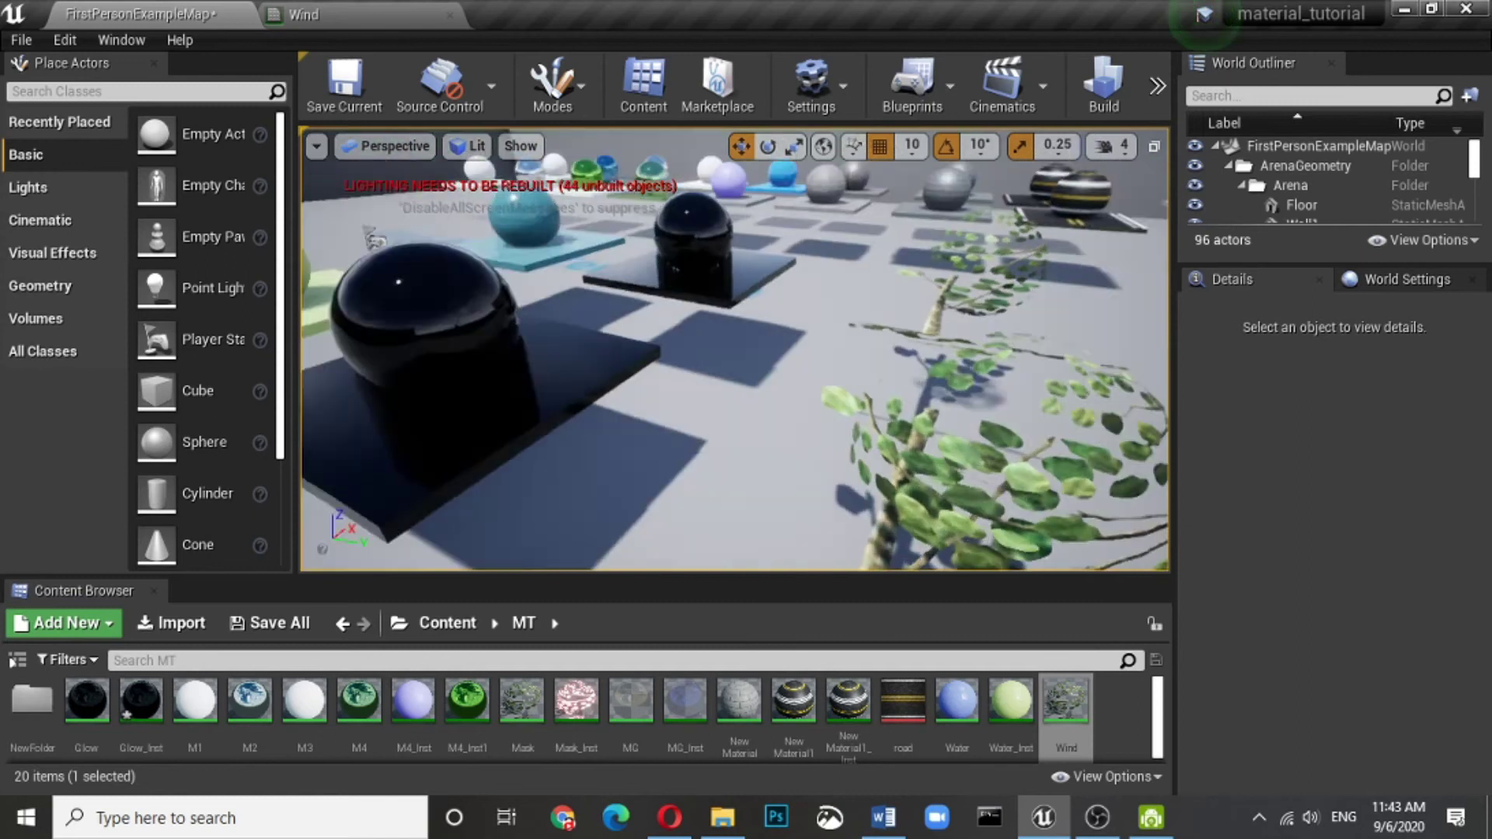
{"action": "mouse_move", "coordinate": [734, 351]}
{"action": "right_mouse_down"}
{"action": "mouse_move", "coordinate": [735, 396]}
{"action": "mouse_move", "coordinate": [781, 351]}
{"action": "right_mouse_up"}
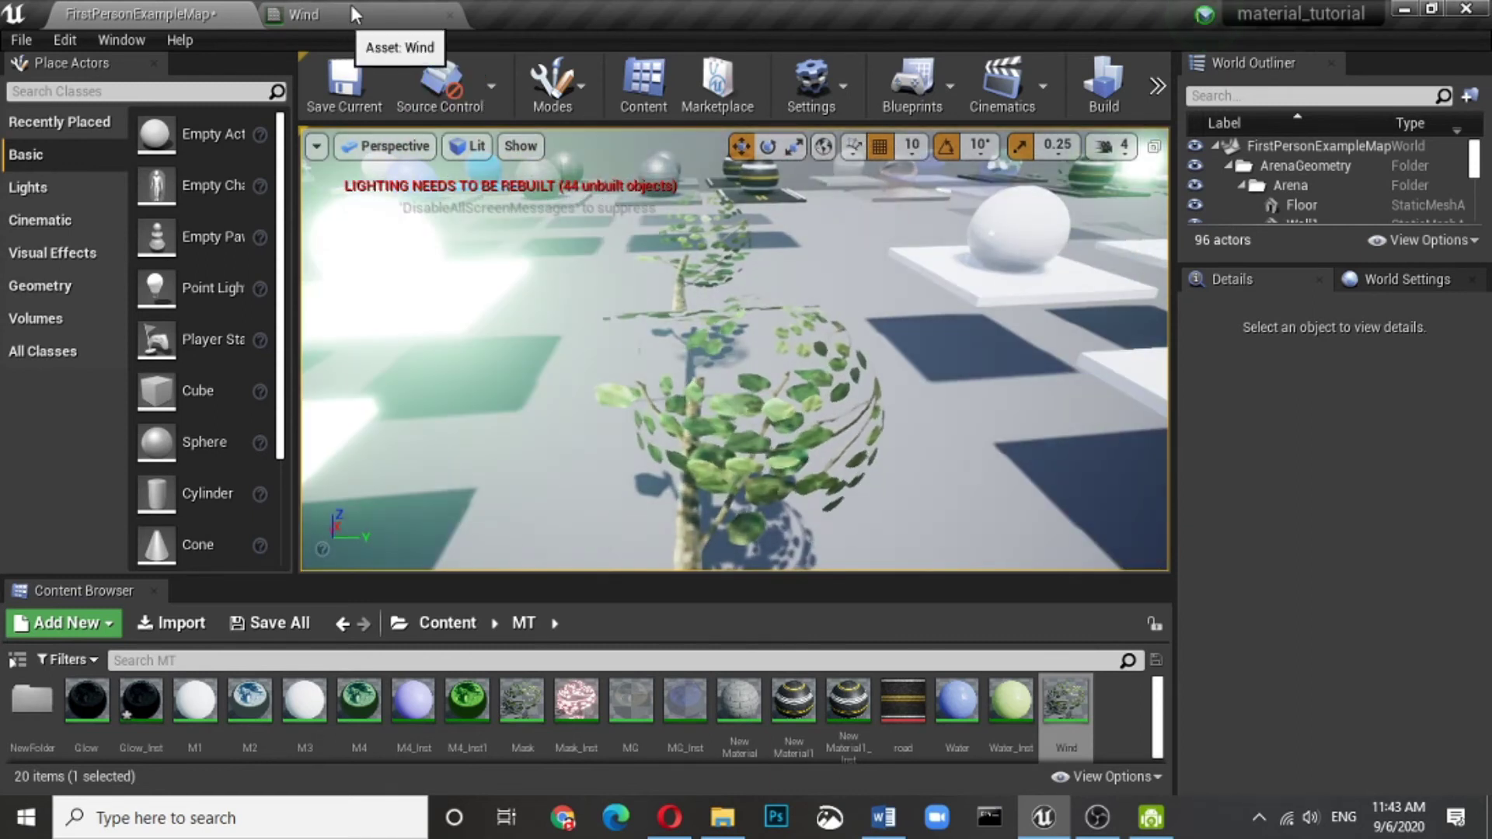
{"action": "left_click", "coordinate": [302, 14]}
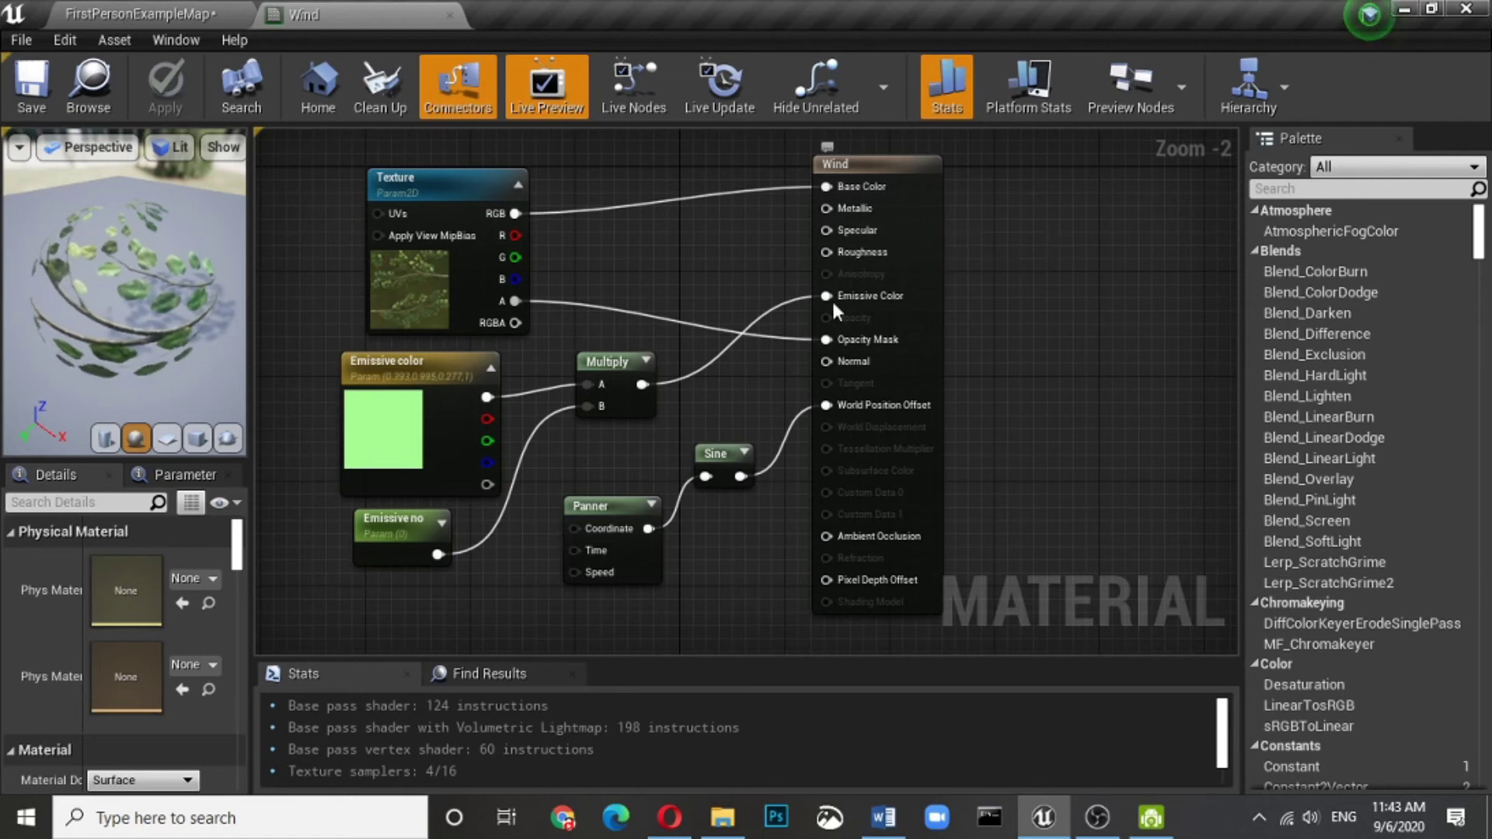
Create a Wind_Inst material instance from Wind and open it
{"action": "left_click", "coordinate": [146, 10]}
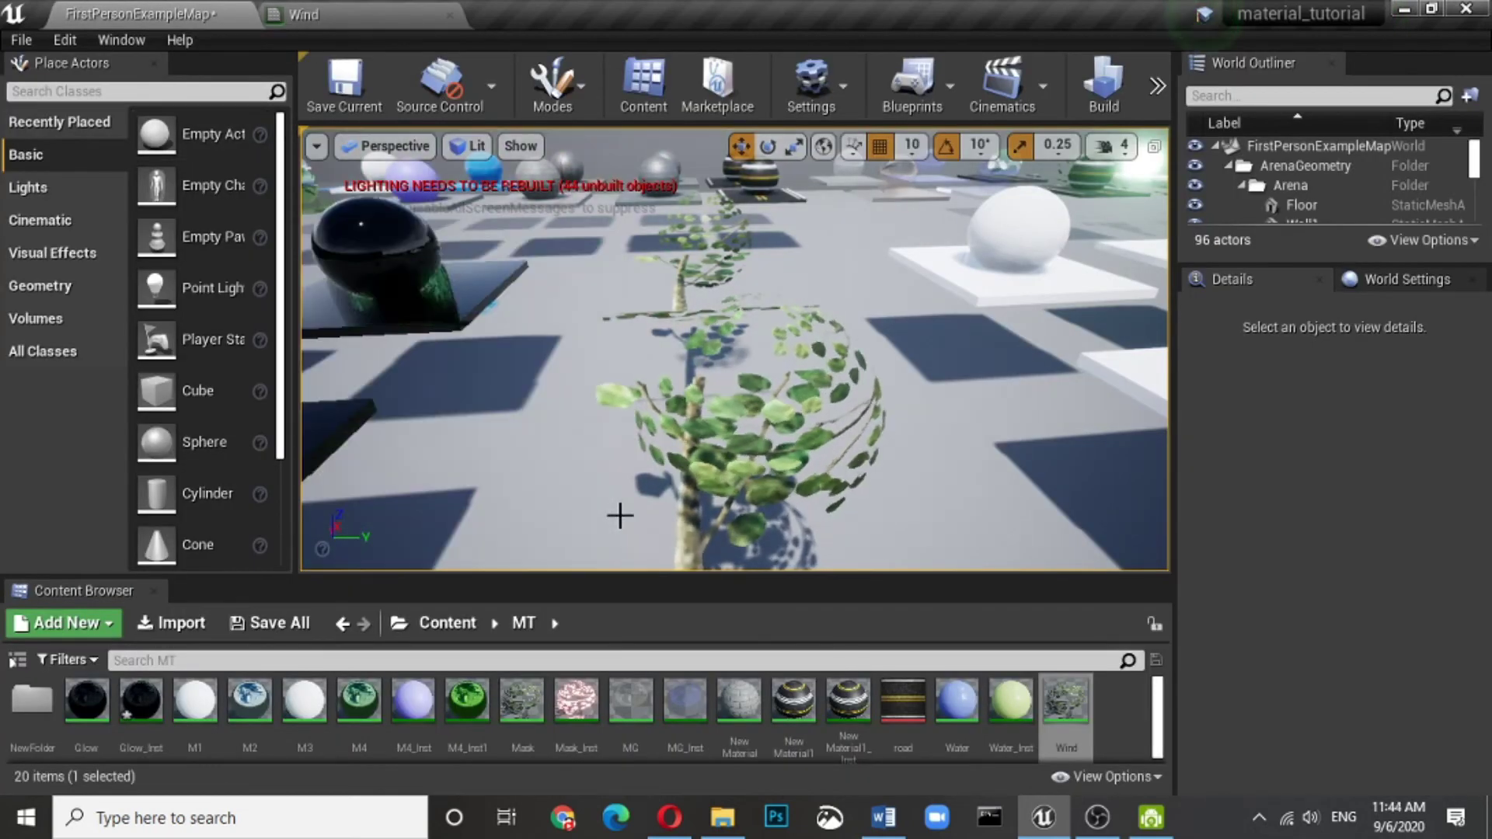
{"action": "right_click_drag", "start_coordinate": [619, 516], "coordinate": [583, 513]}
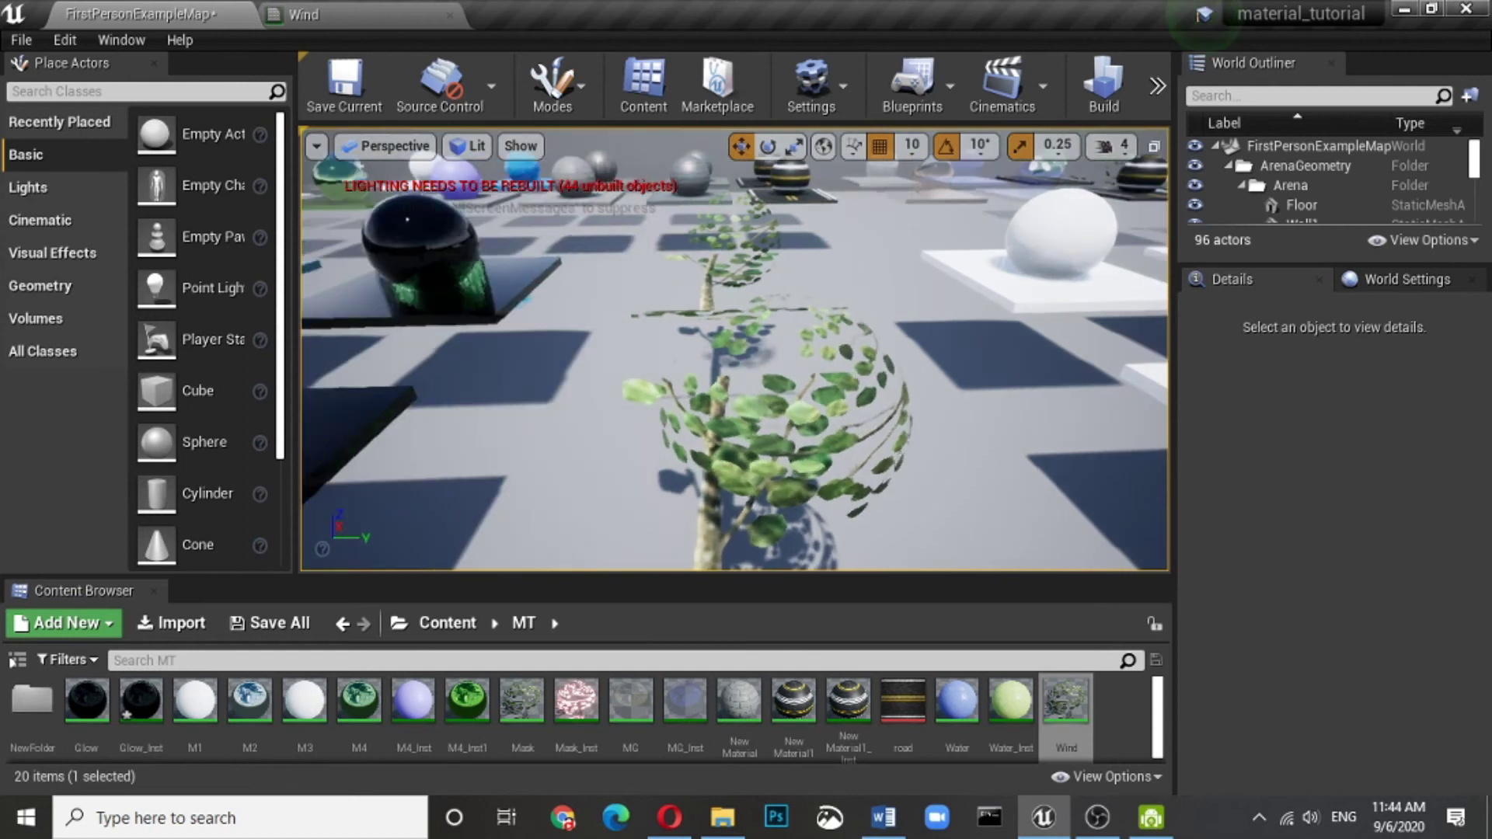
{"action": "right_click", "coordinate": [1066, 700]}
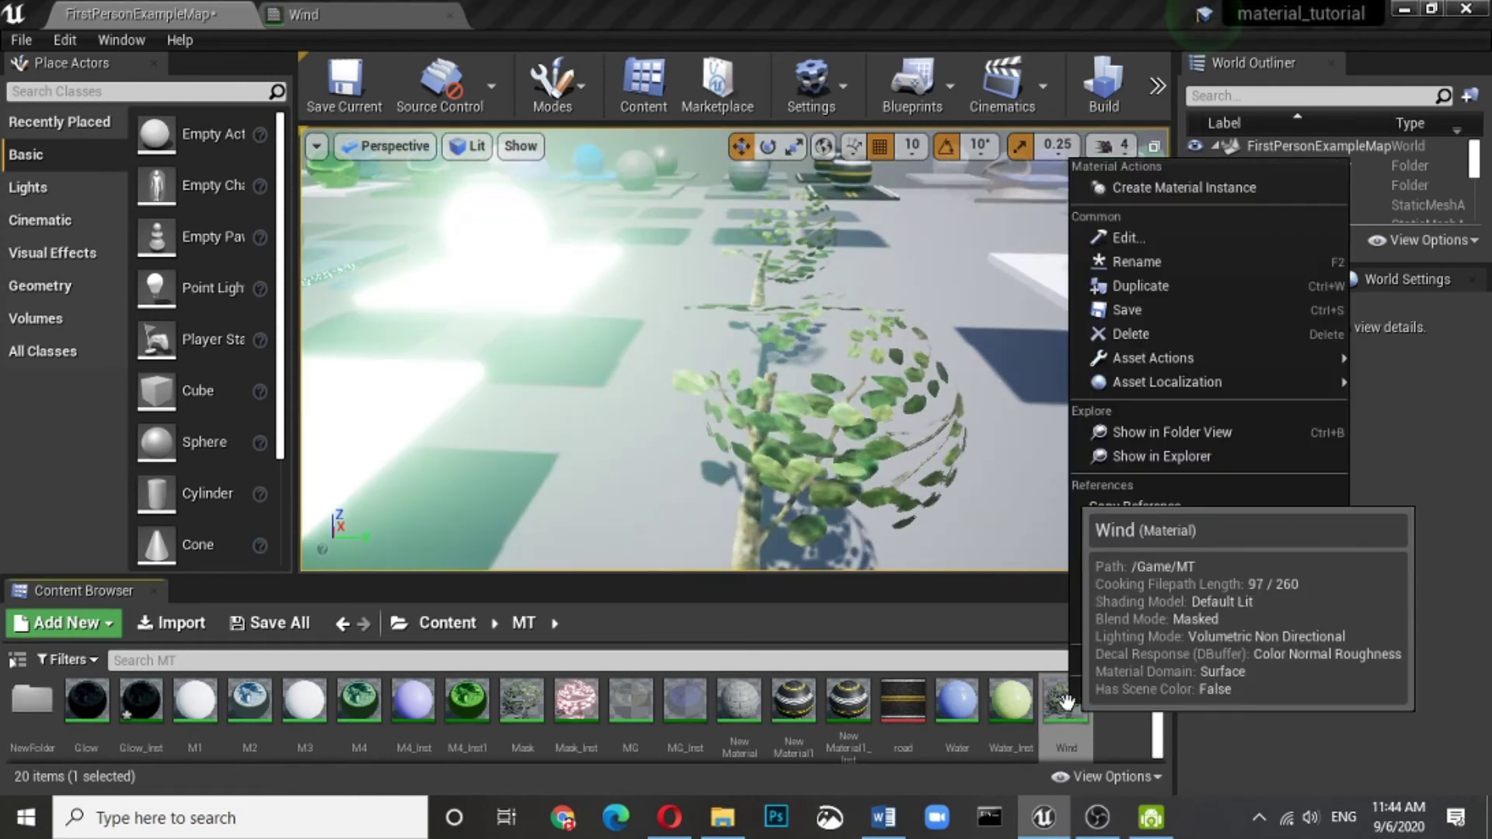
{"action": "left_click", "coordinate": [1183, 186]}
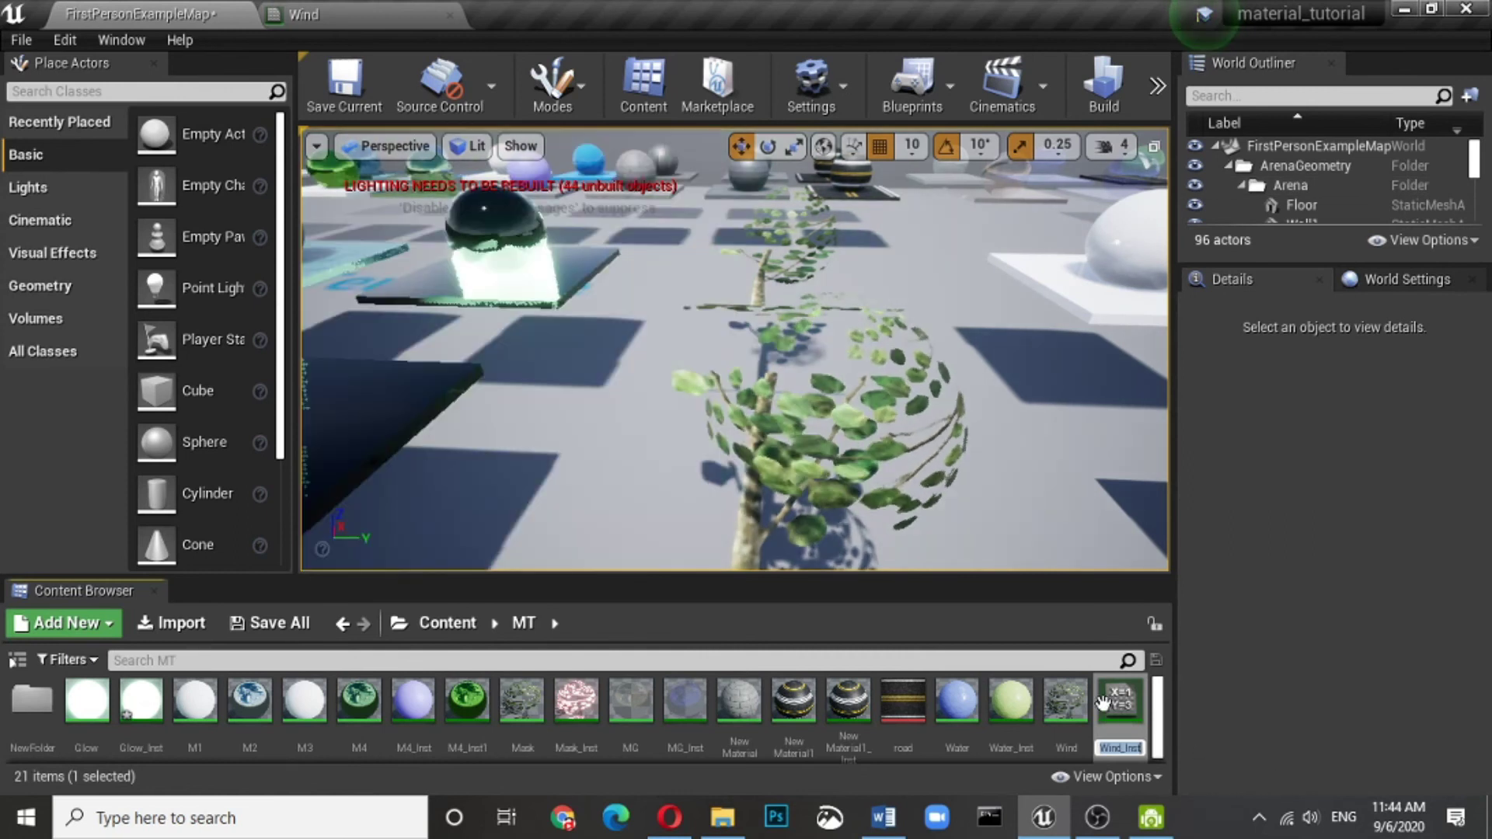
{"action": "double_click", "coordinate": [1108, 700]}
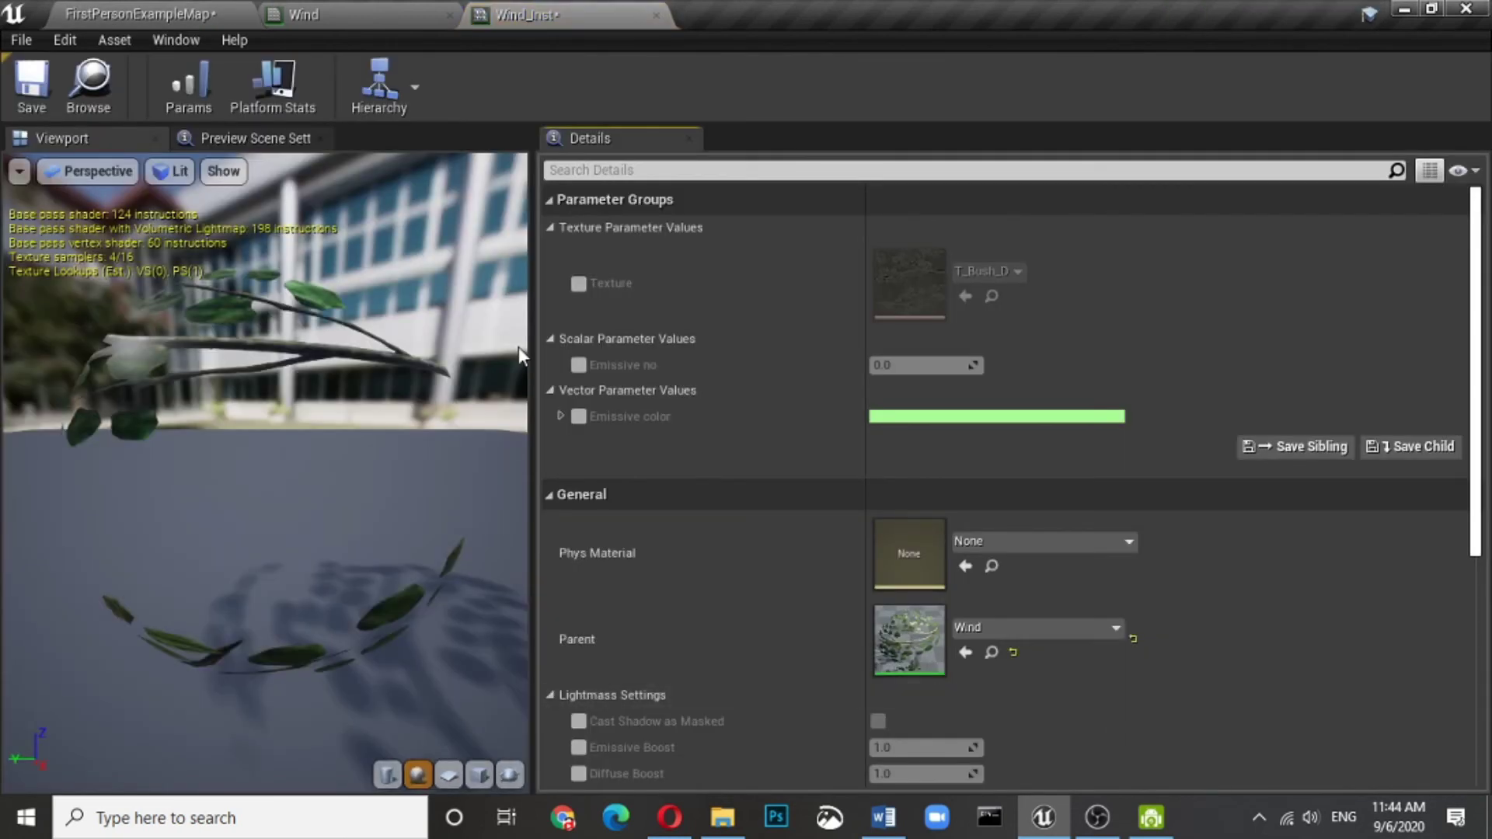
Enable the Texture, Emissive no and Emissive color parameter overrides in Wind_Inst
{"action": "left_click", "coordinate": [576, 285]}
{"action": "left_click", "coordinate": [580, 367]}
{"action": "left_click", "coordinate": [579, 418]}
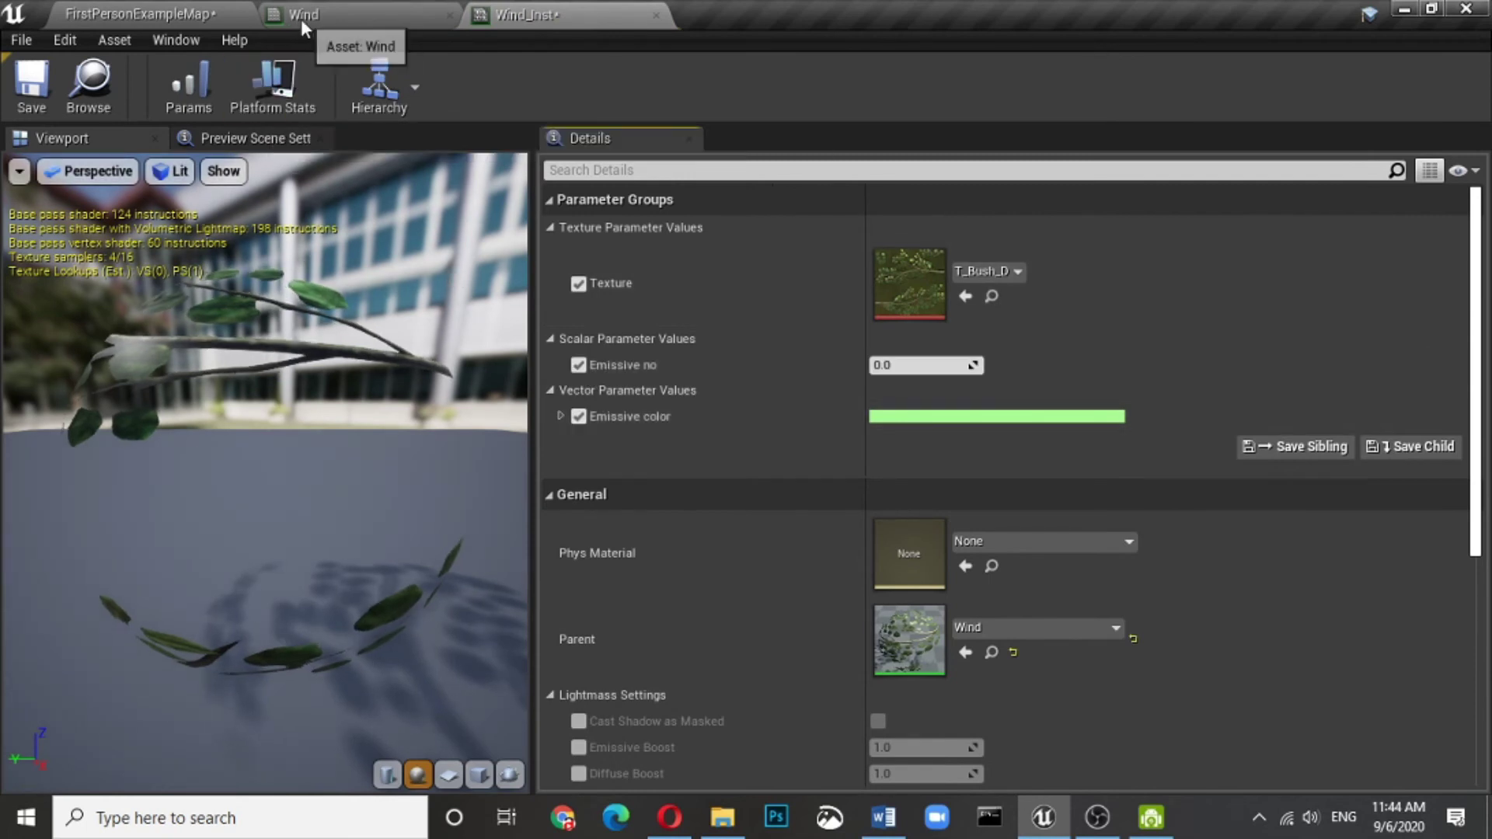
Drop Wind_Inst into the level, undoing the accidental floor material changes
{"action": "left_click", "coordinate": [115, 10]}
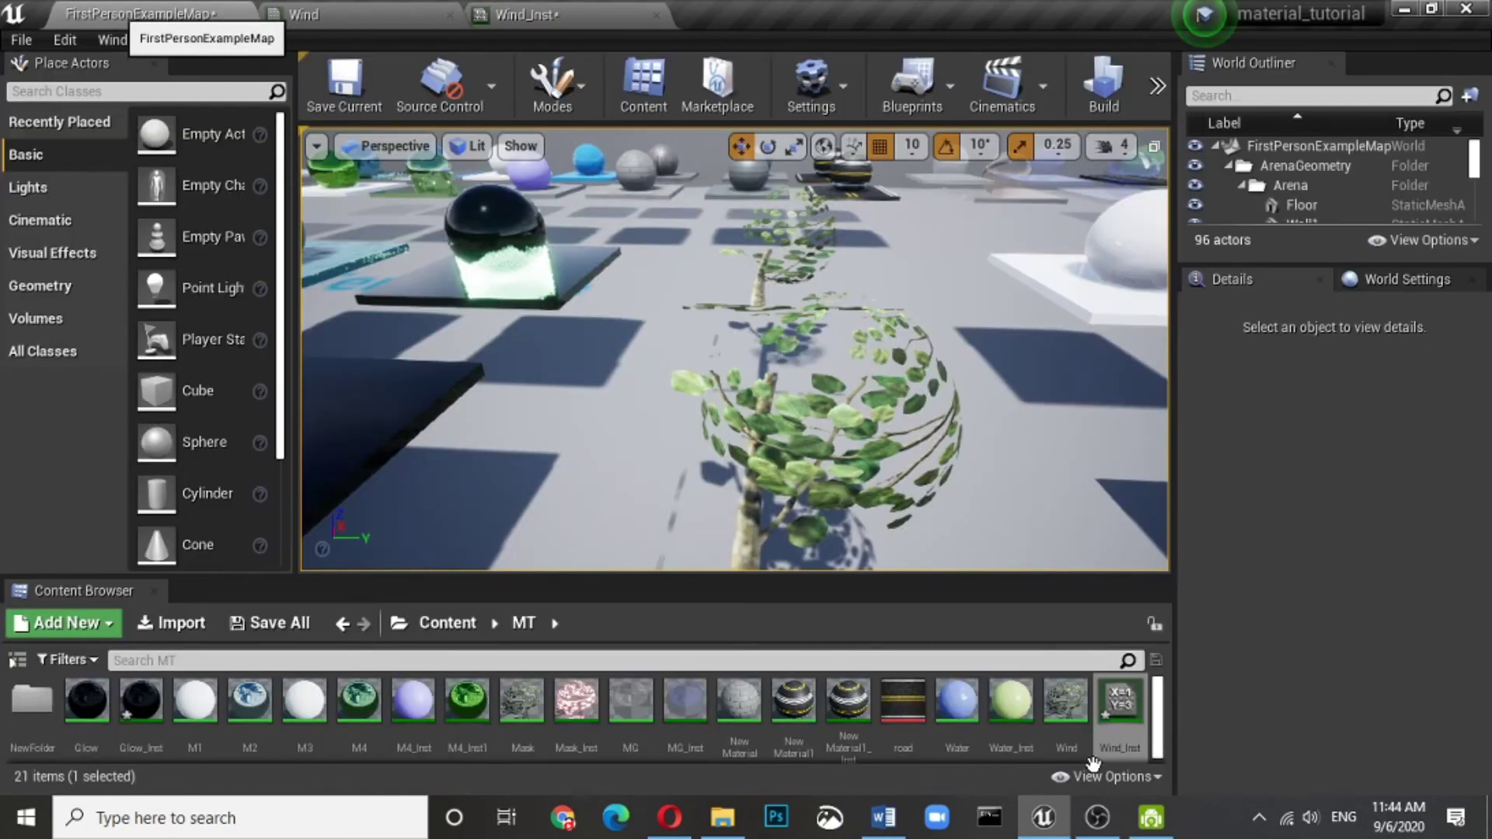
{"action": "mouse_move", "coordinate": [1118, 713]}
{"action": "left_mouse_down"}
{"action": "mouse_move", "coordinate": [909, 453]}
{"action": "mouse_move", "coordinate": [922, 461]}
{"action": "left_mouse_up"}
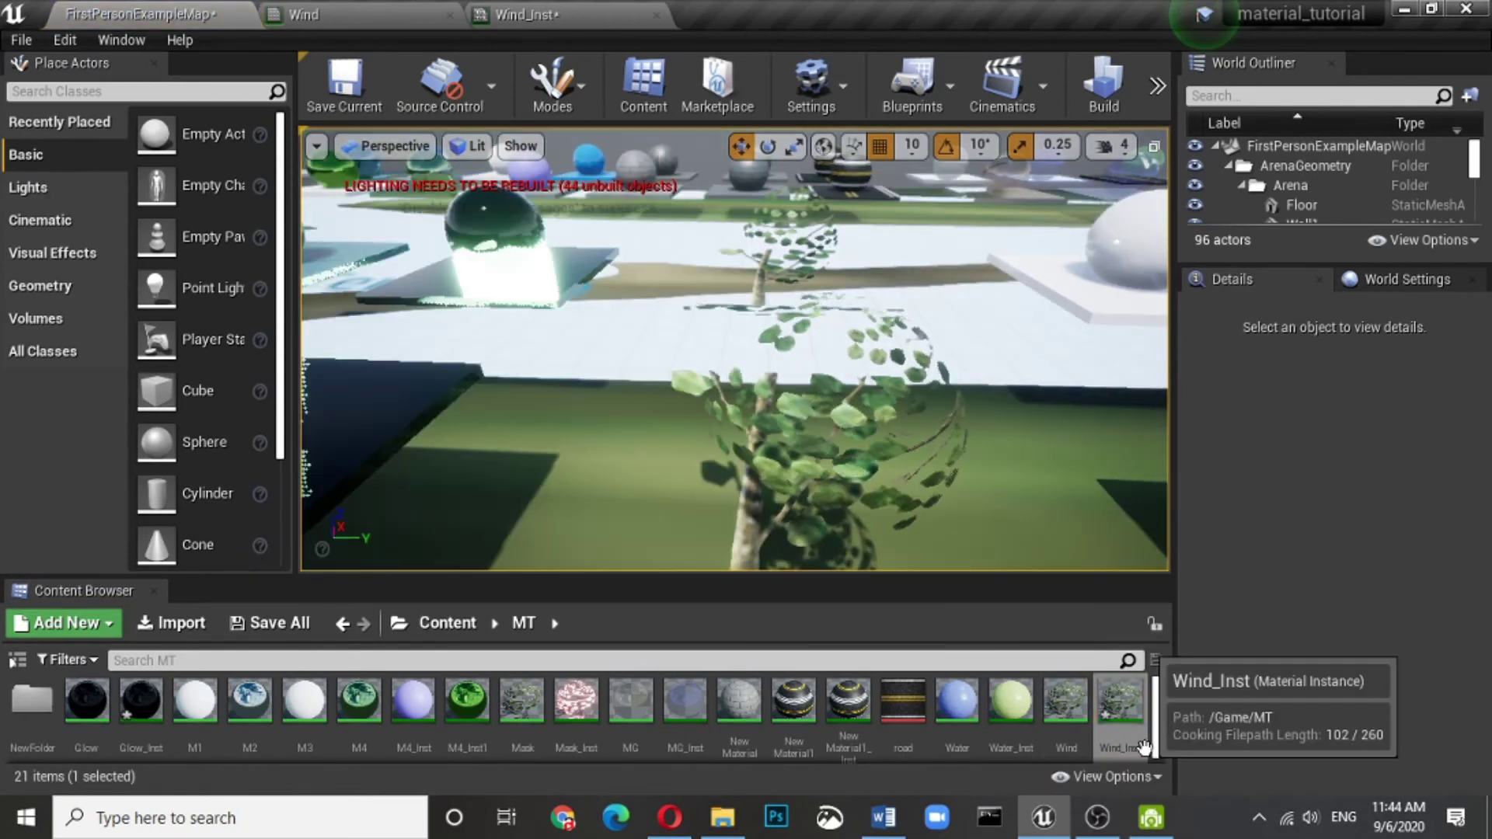
{"action": "key", "text": "ctrl+z"}
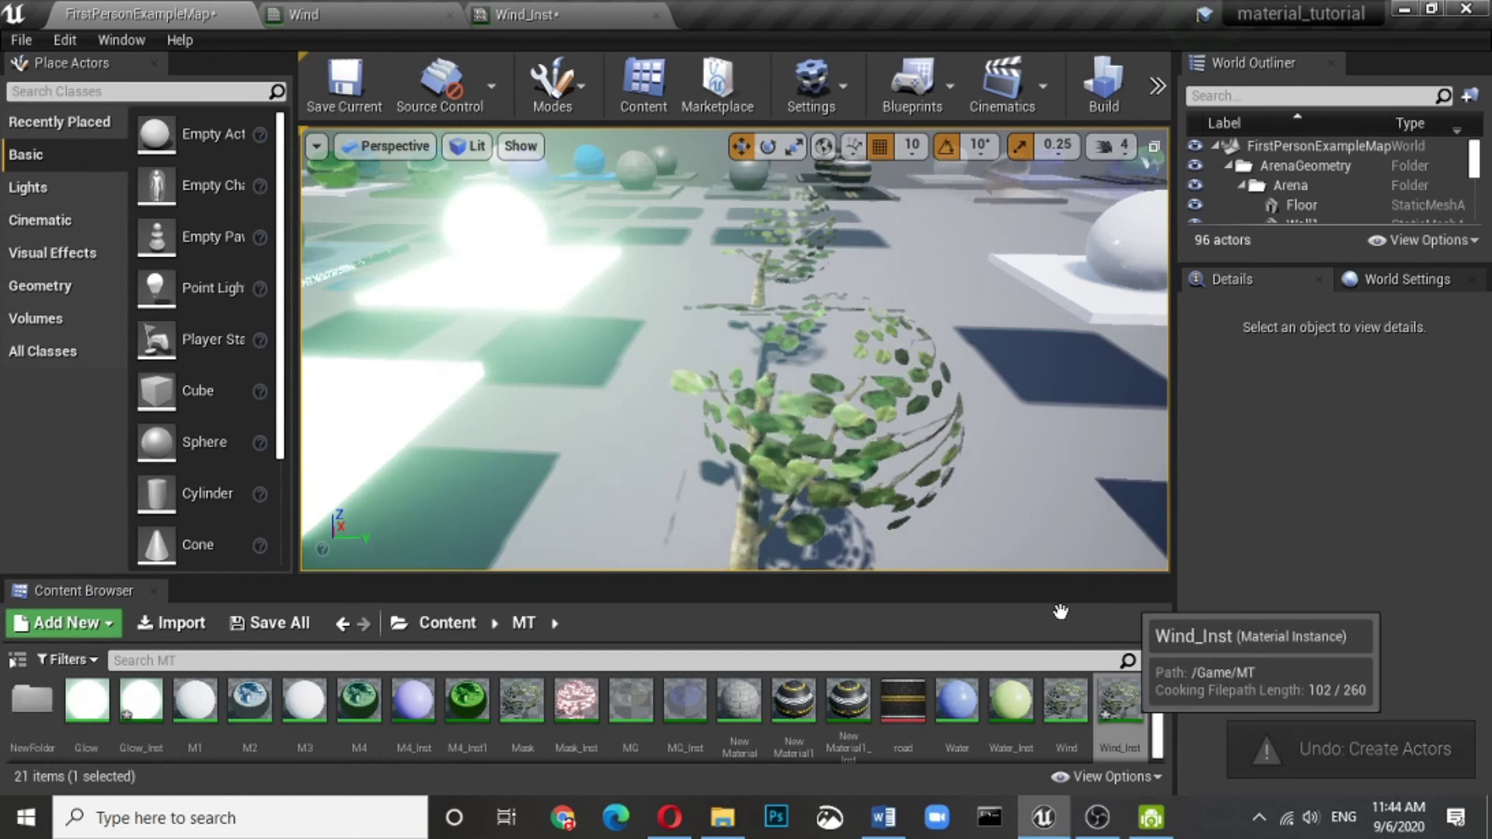
{"action": "left_click_drag", "start_coordinate": [1060, 611], "coordinate": [967, 506]}
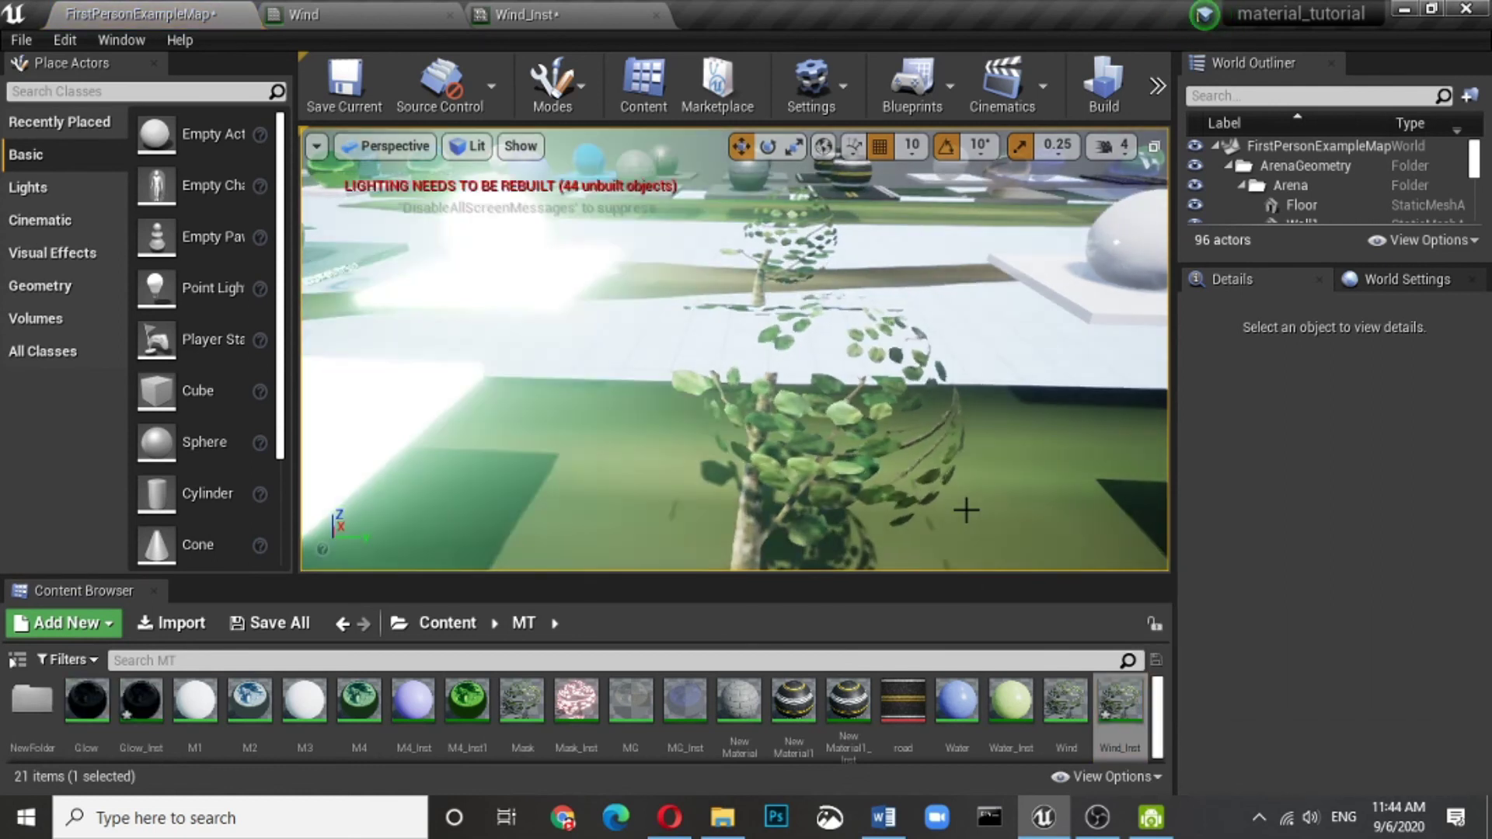
{"action": "key", "text": "ctrl+z"}
Apply Wind_Inst to the bush and return to the Wind_Inst editor
{"action": "left_click_drag", "start_coordinate": [1112, 699], "coordinate": [848, 560]}
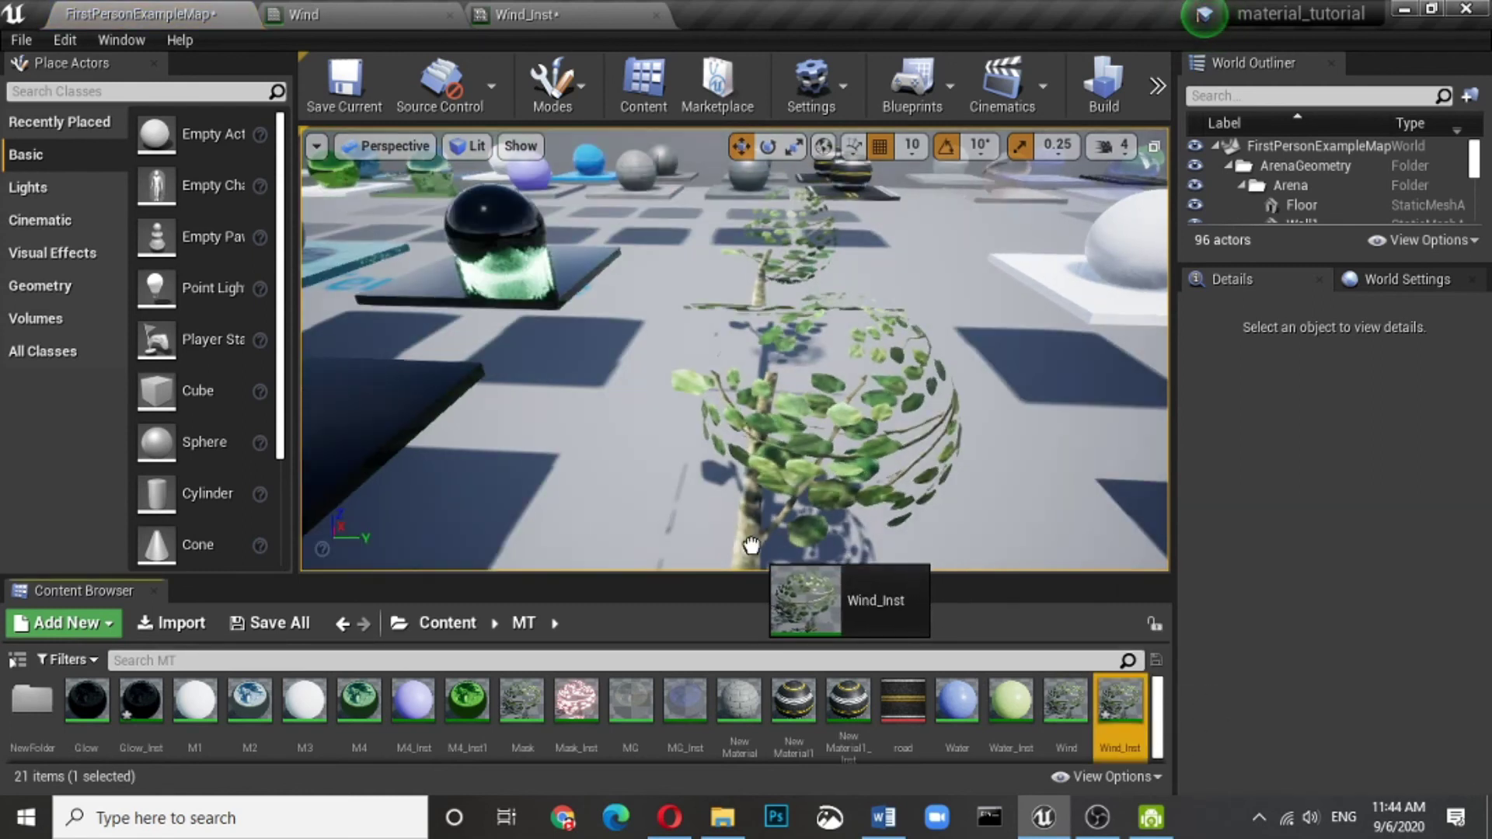
{"action": "left_click_drag", "start_coordinate": [848, 560], "coordinate": [751, 548]}
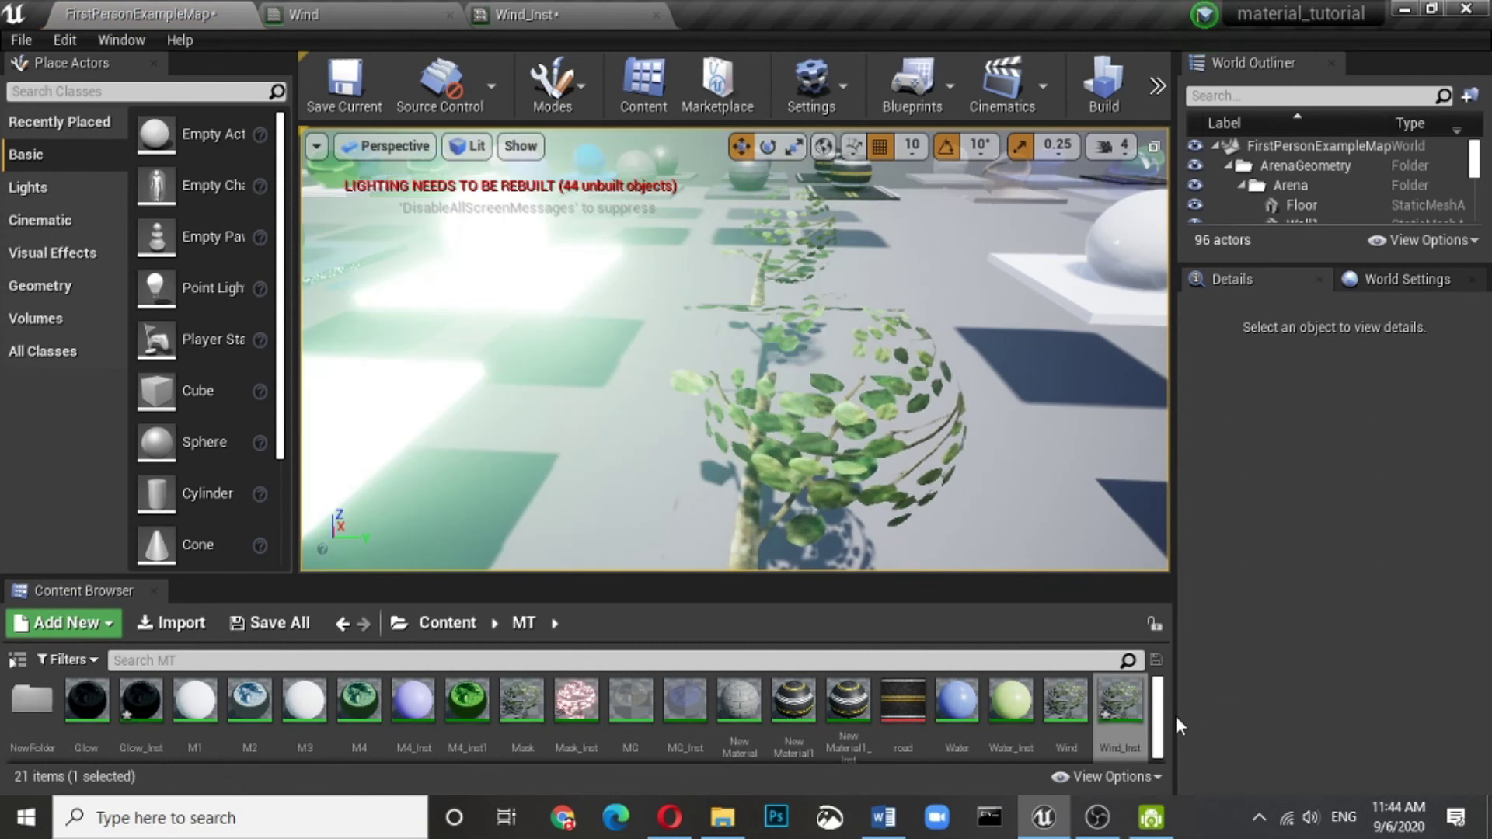
{"action": "left_click_drag", "start_coordinate": [1114, 699], "coordinate": [831, 457]}
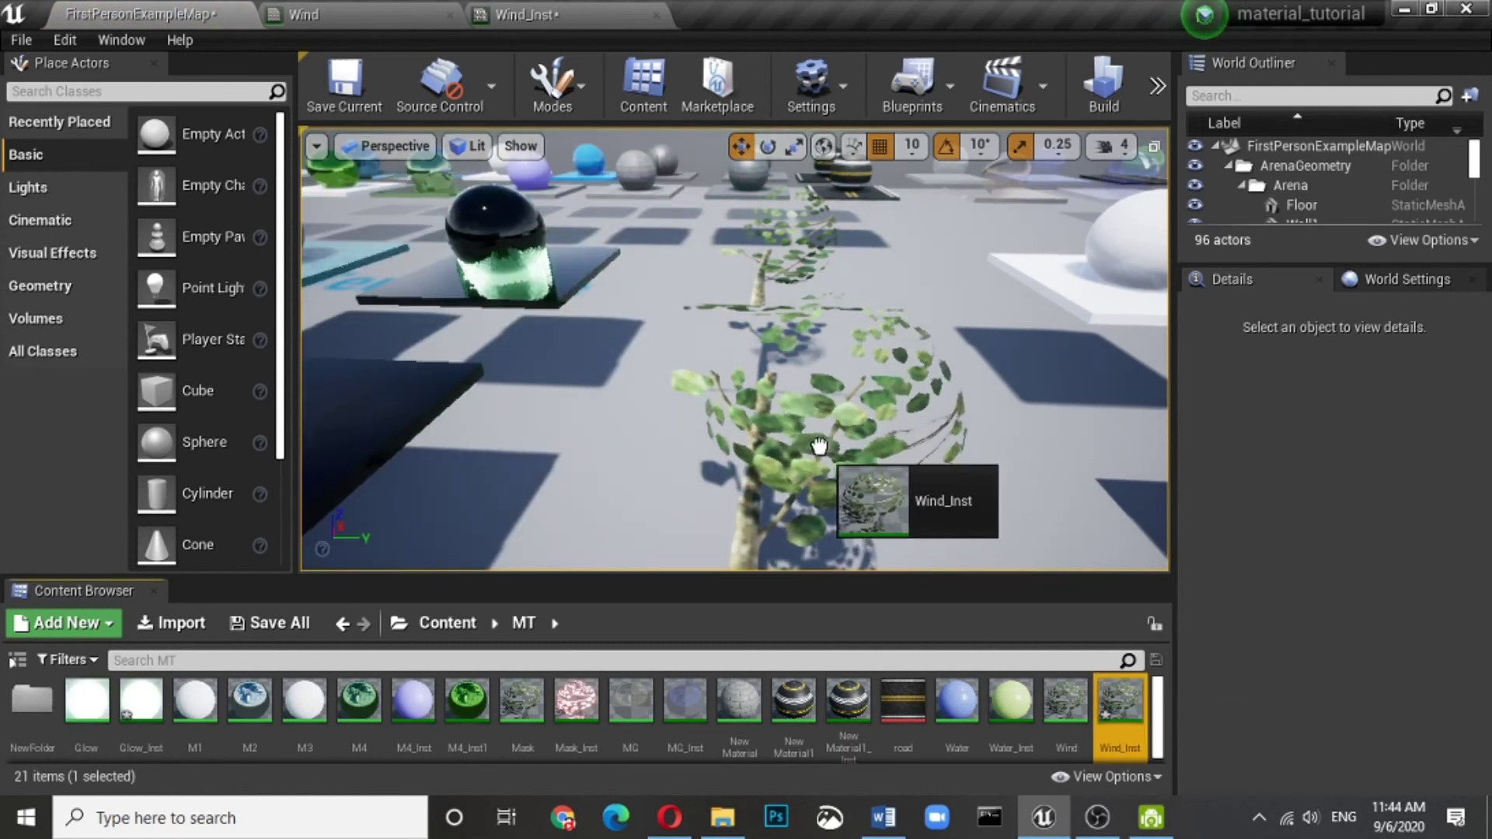
{"action": "left_click_drag", "start_coordinate": [819, 447], "coordinate": [820, 447]}
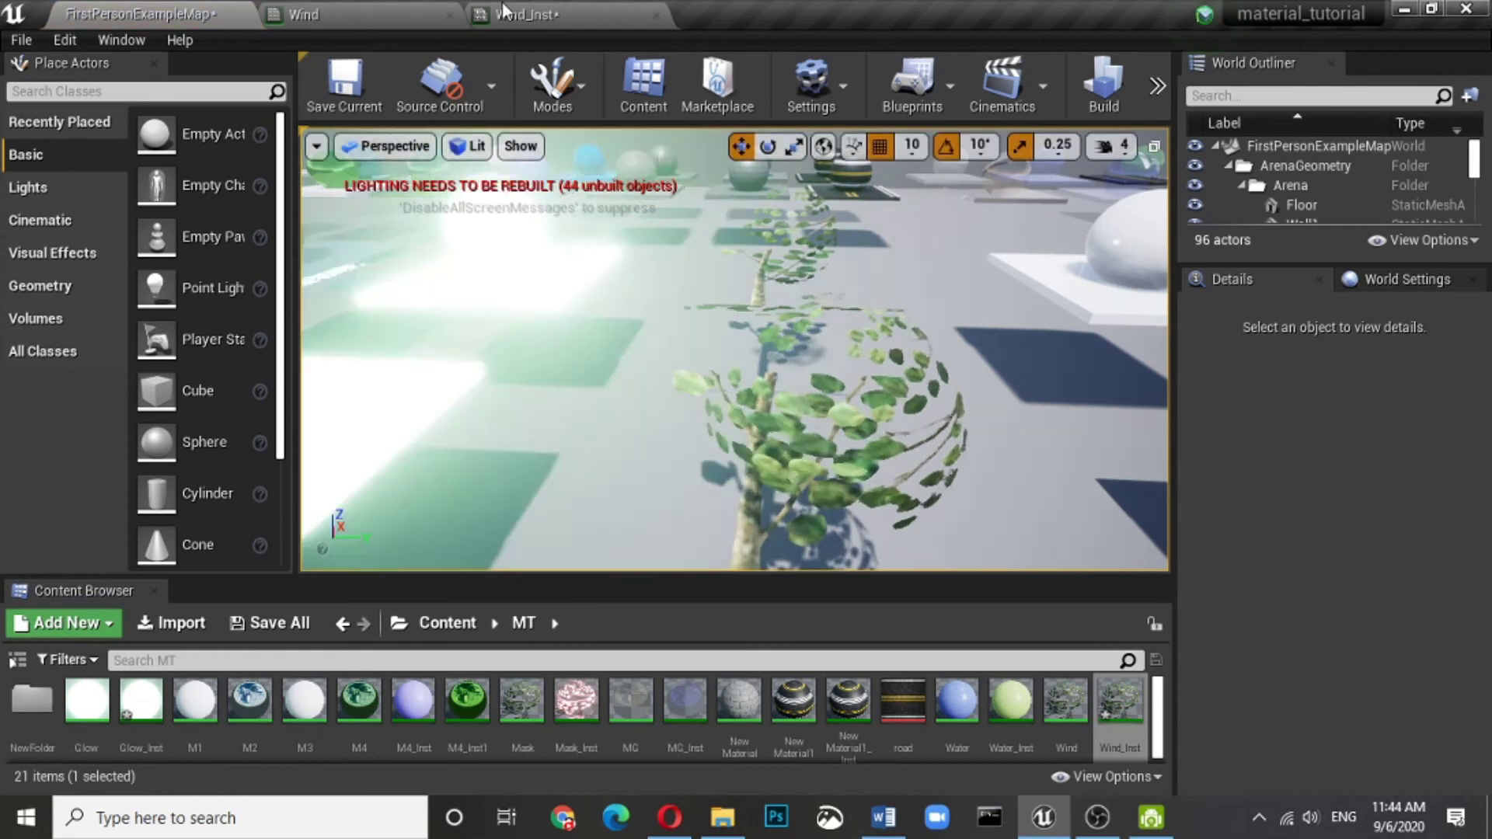
{"action": "left_click", "coordinate": [514, 15]}
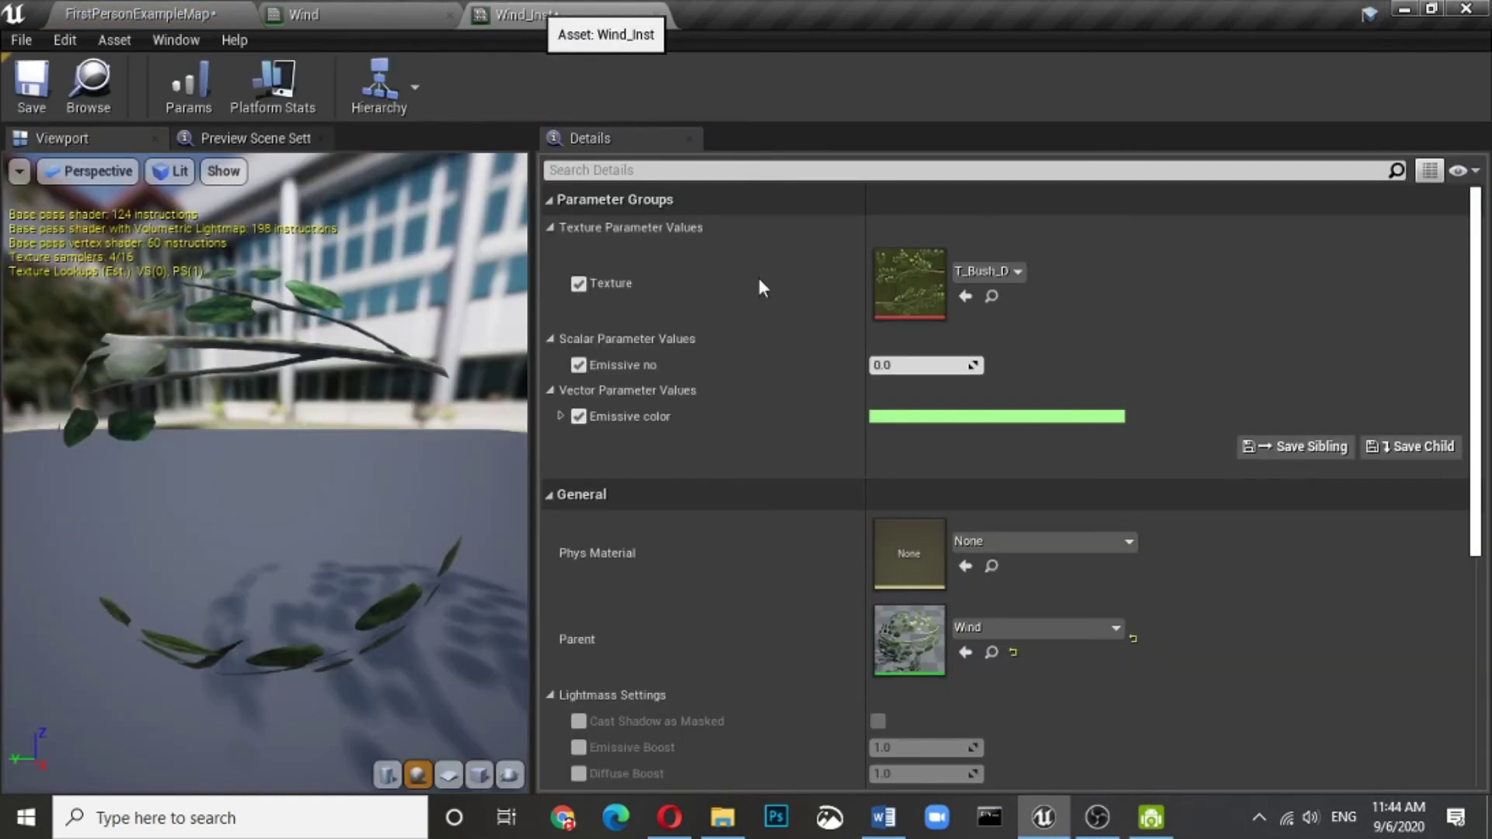
Raise Wind_Inst's Emissive no to about 0.83 via the Color Picker and confirm, making the leaves glow pale green
{"action": "left_click", "coordinate": [903, 420]}
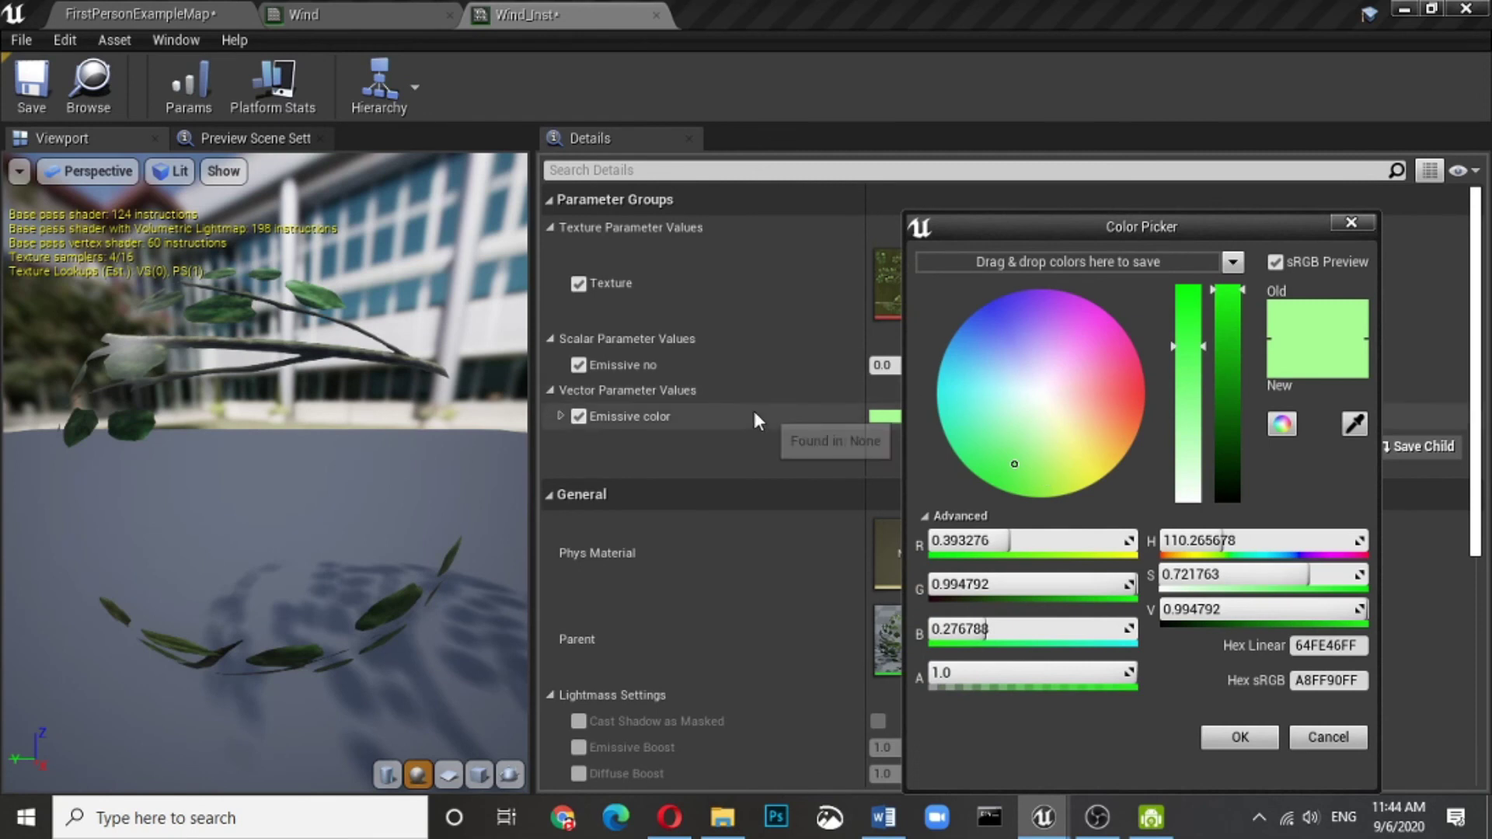
{"action": "left_click_drag", "start_coordinate": [955, 369], "coordinate": [615, 457]}
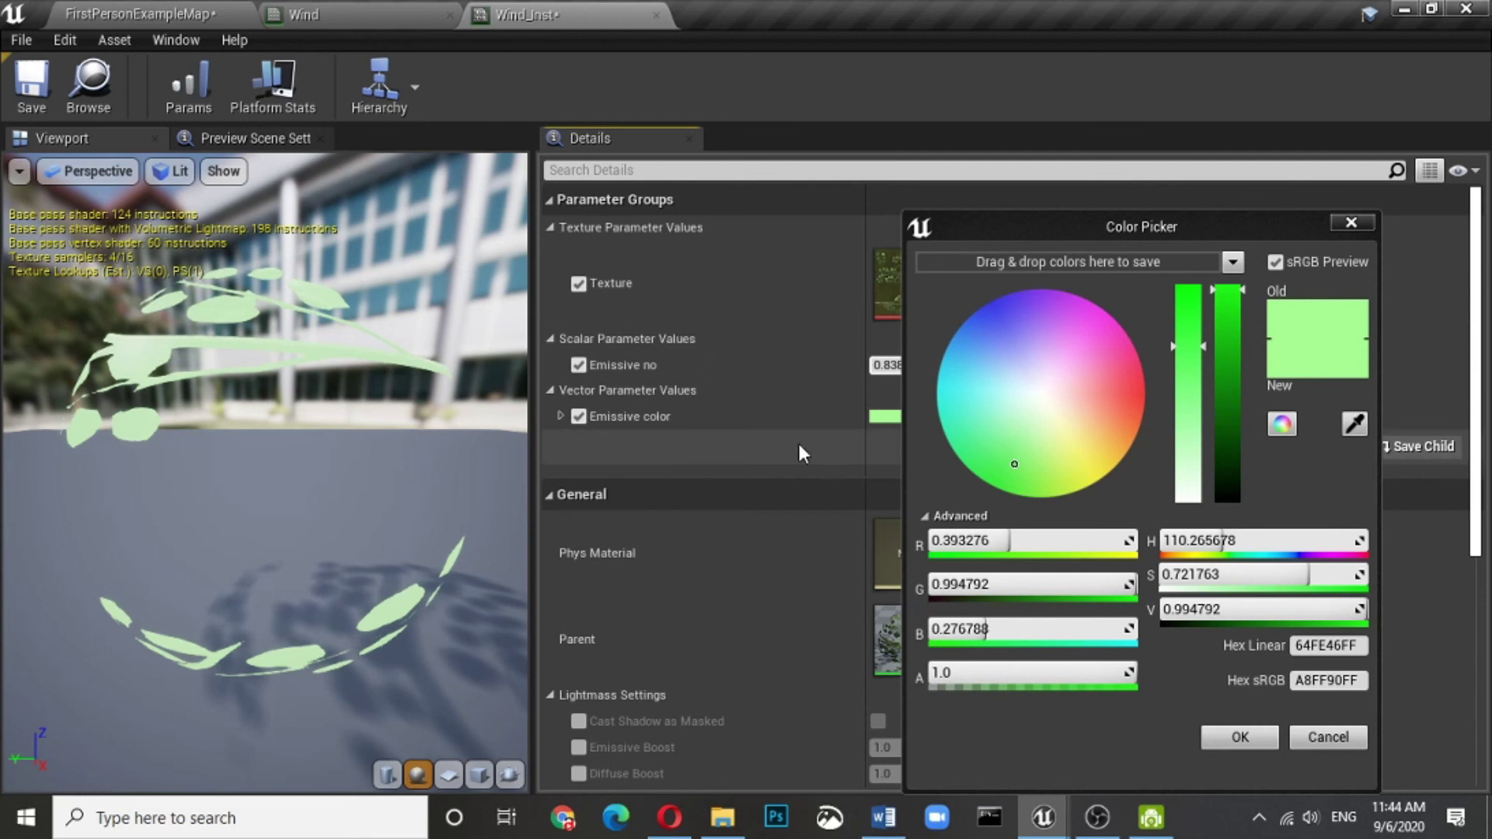
{"action": "left_click", "coordinate": [128, 14]}
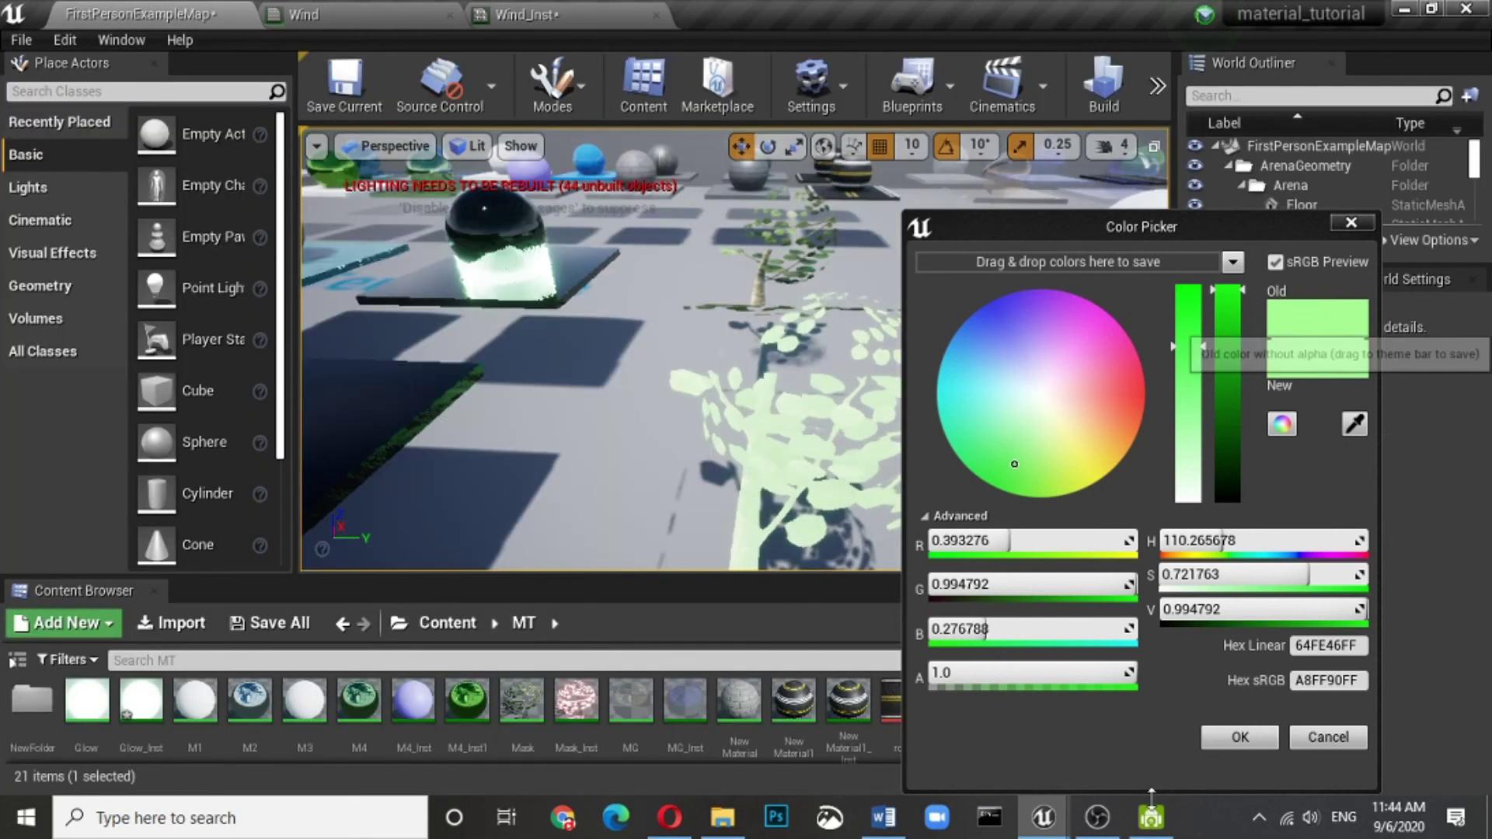
{"action": "left_click", "coordinate": [1274, 739]}
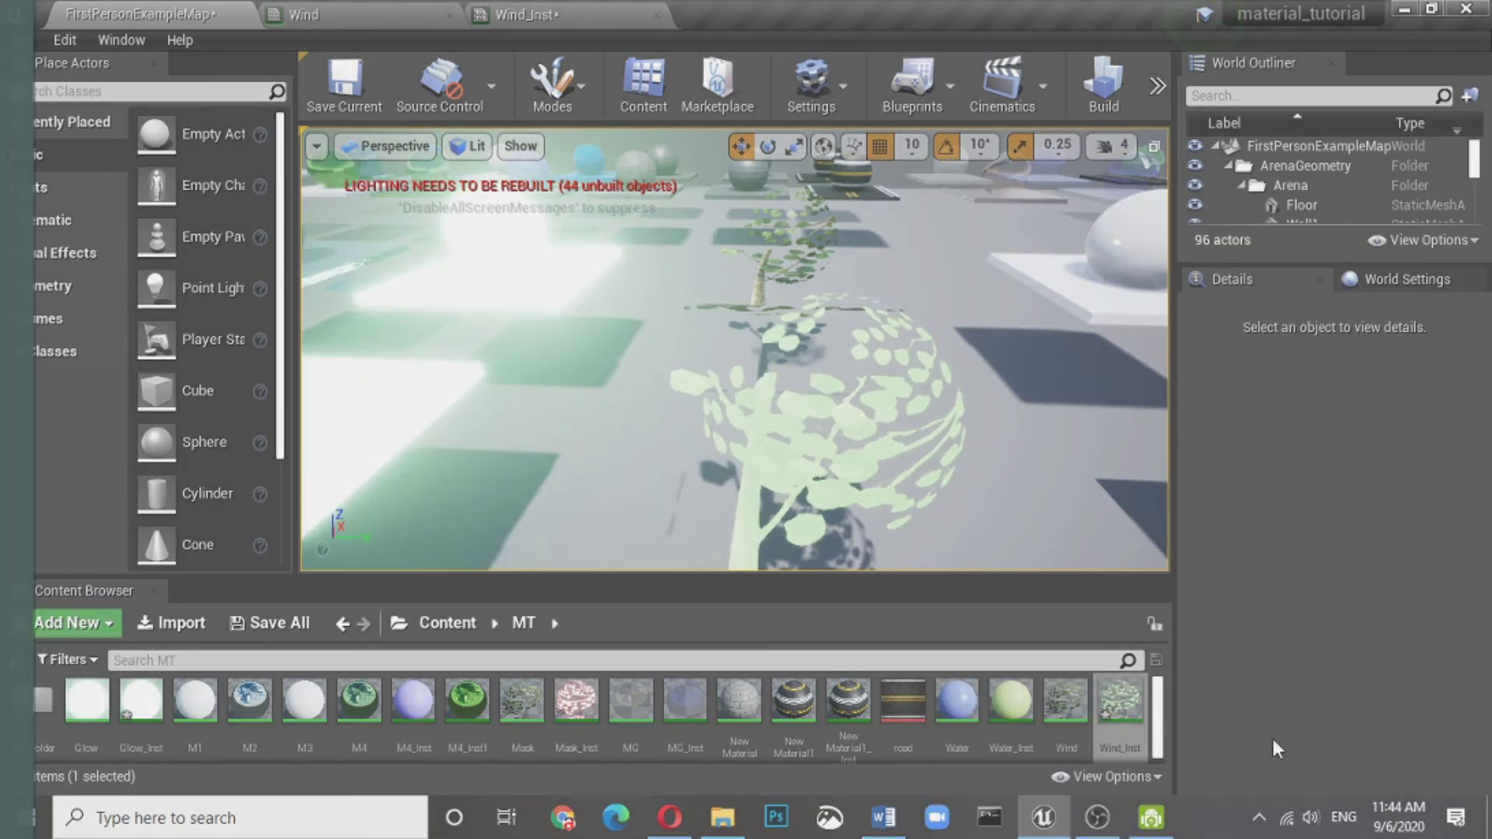